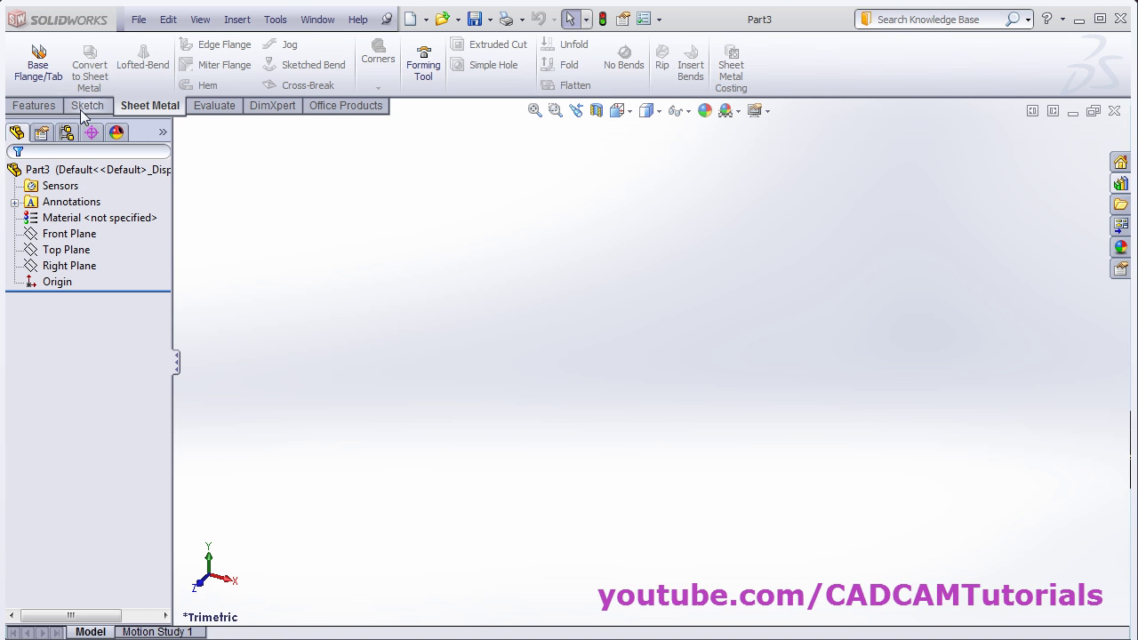
# Step: Start a sketch on the Top Plane and draw a center rectangle about 172 by 113 mm, centred on the origin
pyautogui.click(88, 105)
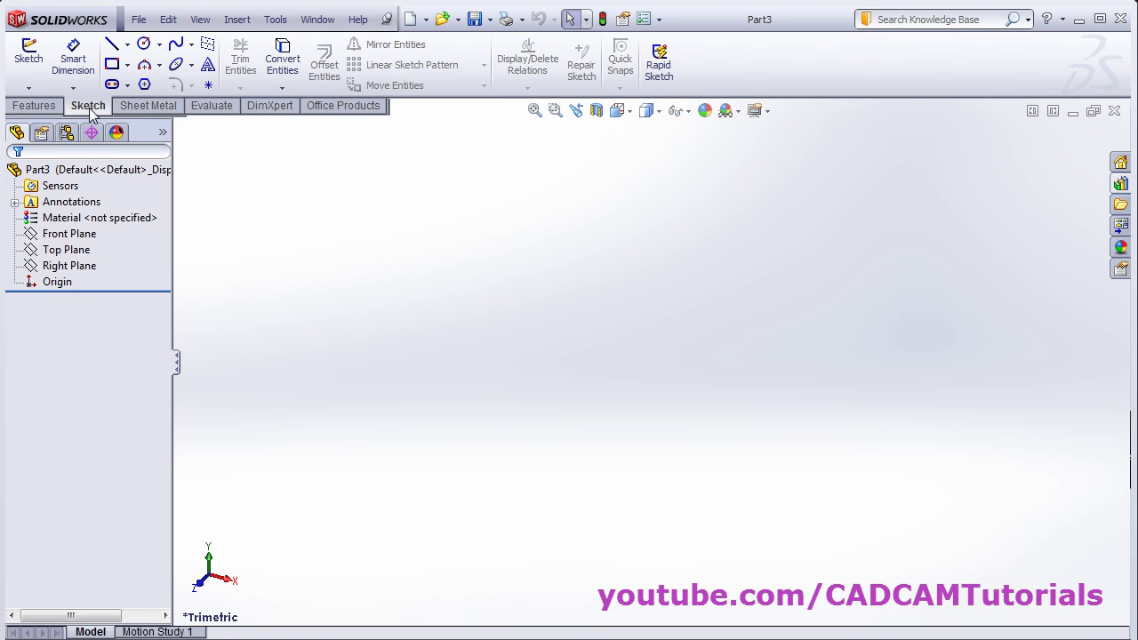
pyautogui.click(28, 55)
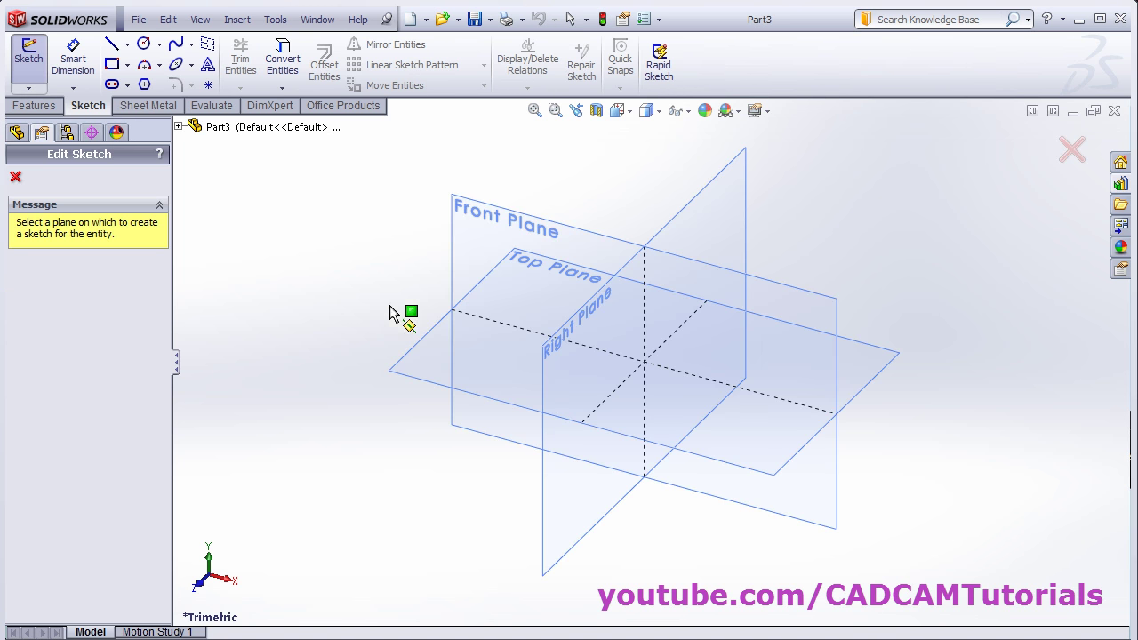
pyautogui.click(736, 470)
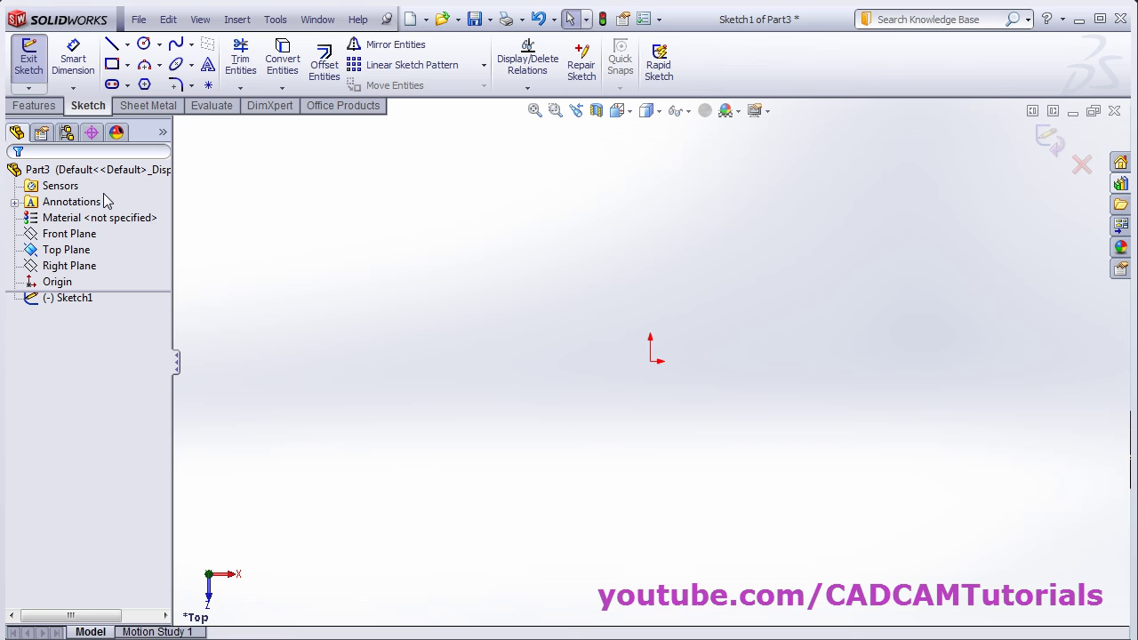
pyautogui.click(127, 65)
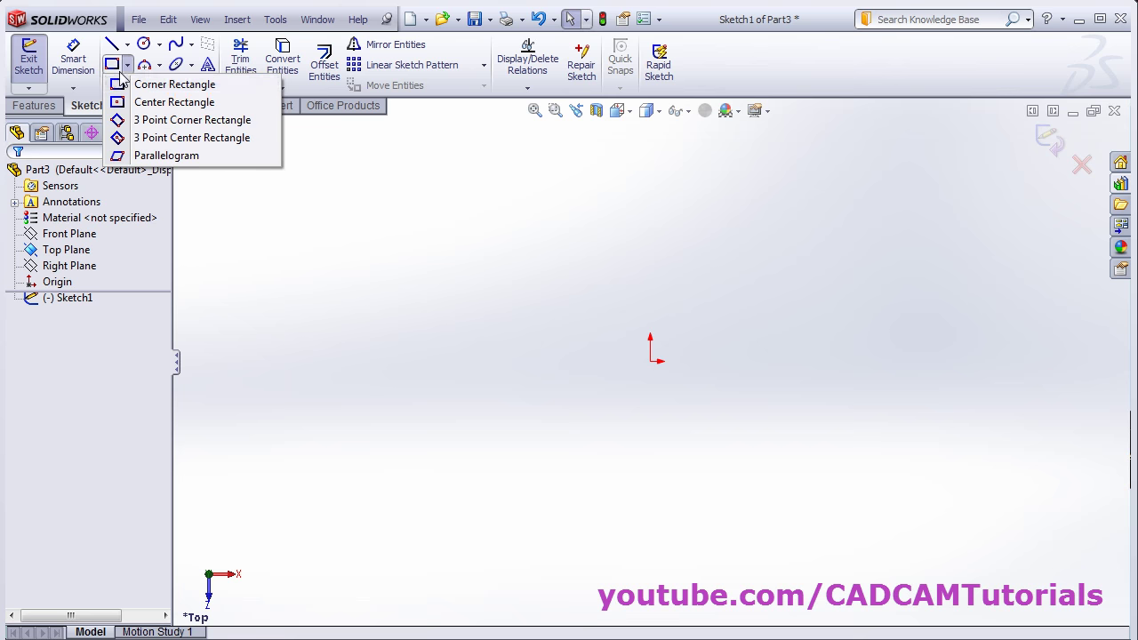
pyautogui.click(160, 102)
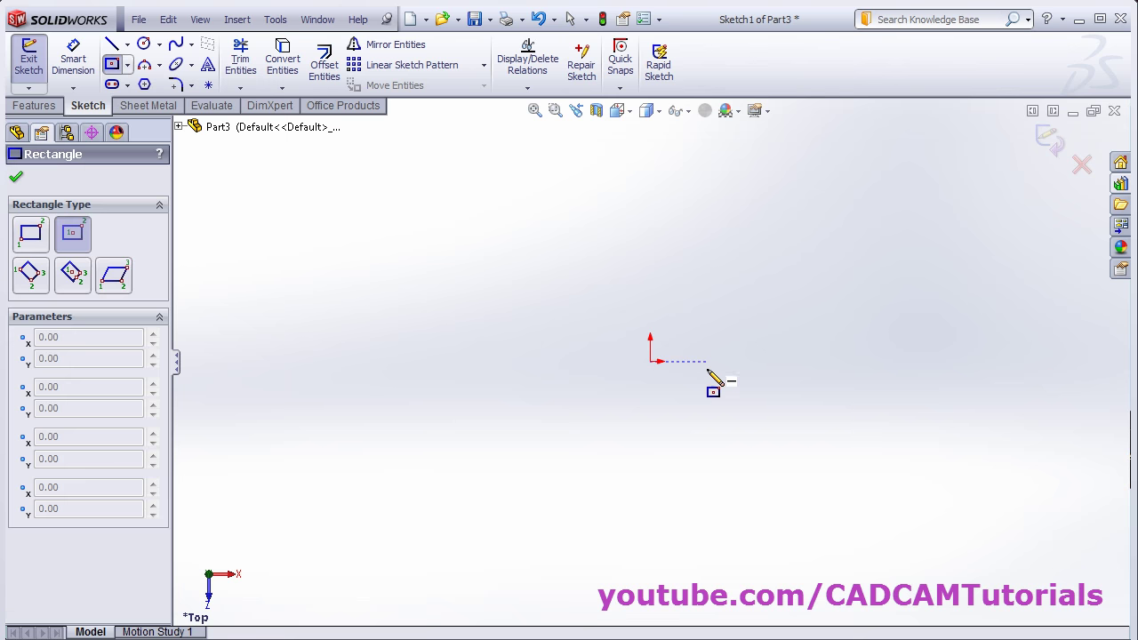
pyautogui.click(651, 362)
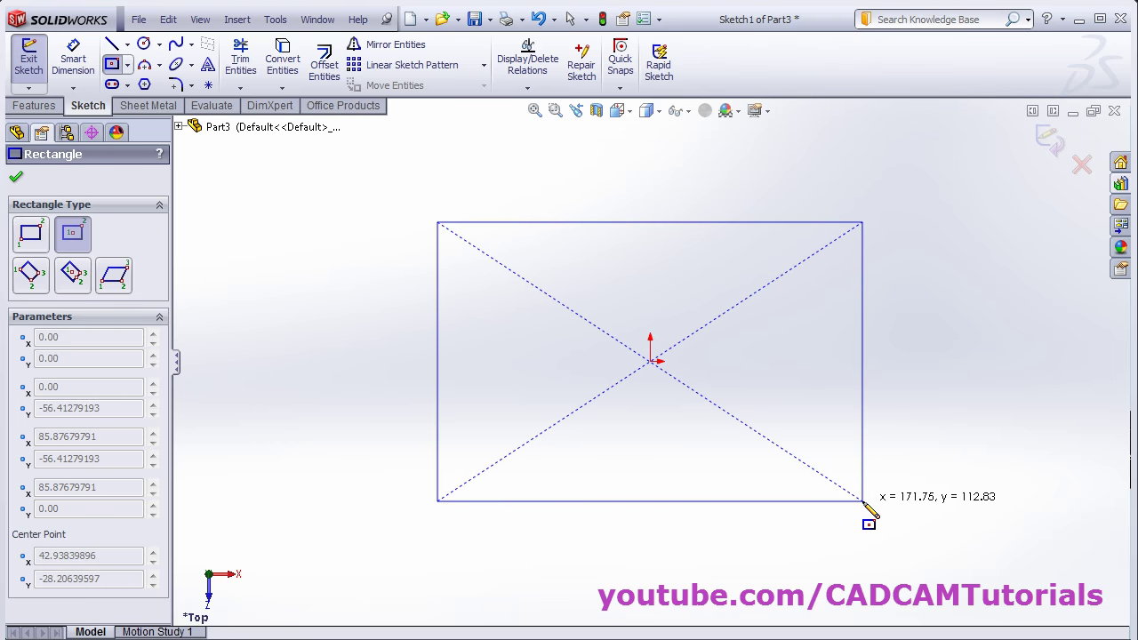
pyautogui.click(863, 501)
pyautogui.click(16, 177)
# Step: Dimension the rectangle 150 mm wide and 100 mm high
pyautogui.click(80, 75)
pyautogui.click(707, 502)
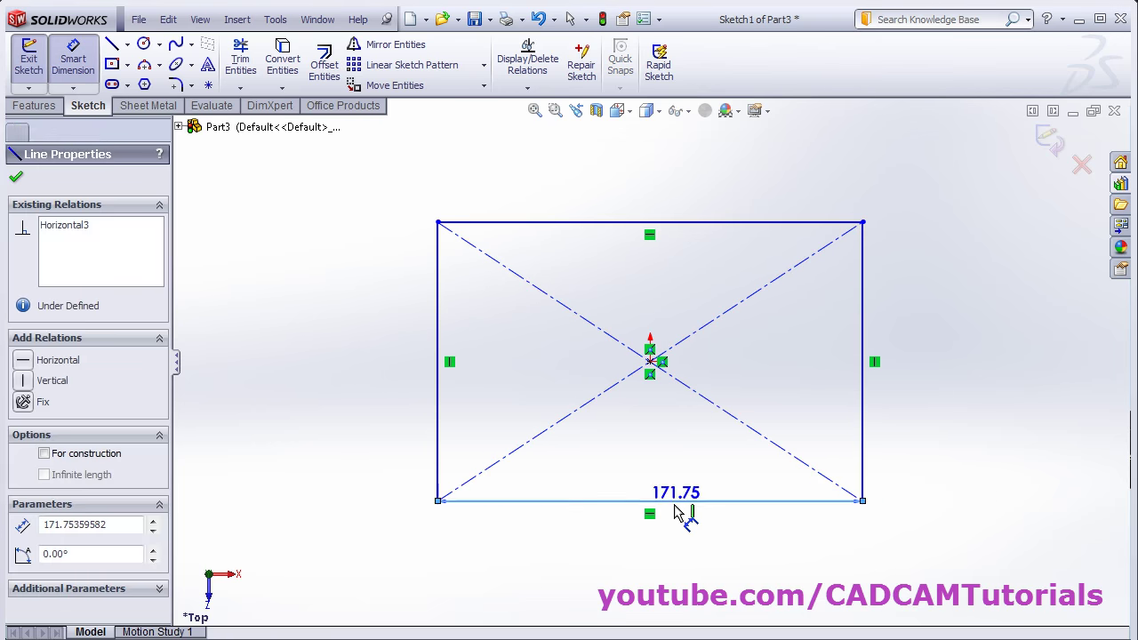
pyautogui.click(658, 553)
pyautogui.write('150')
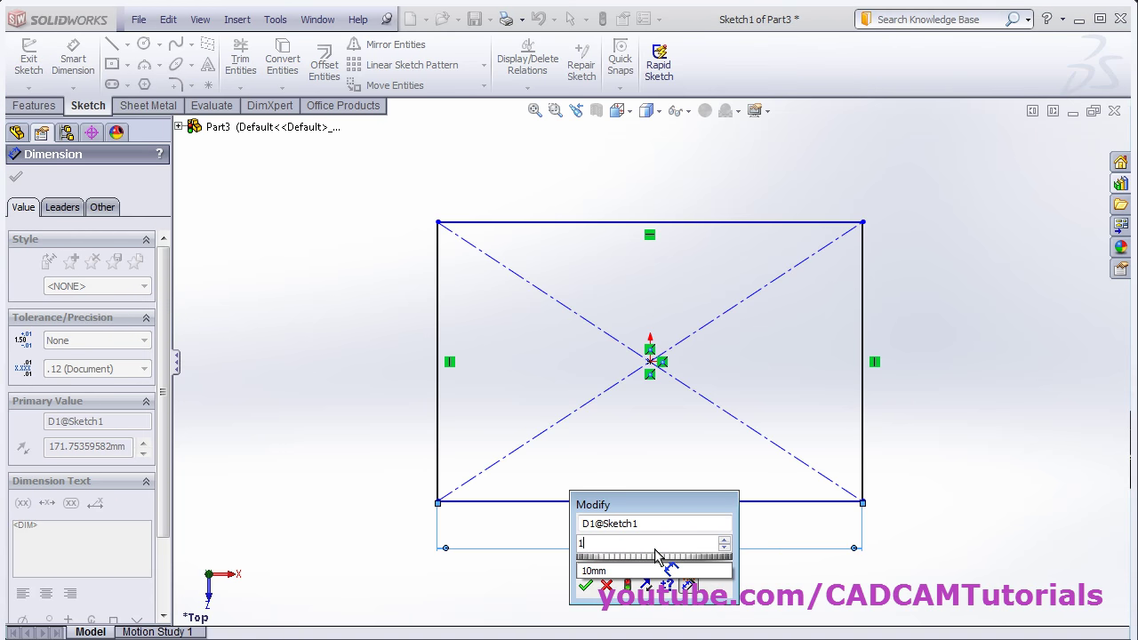
pyautogui.press('Return')
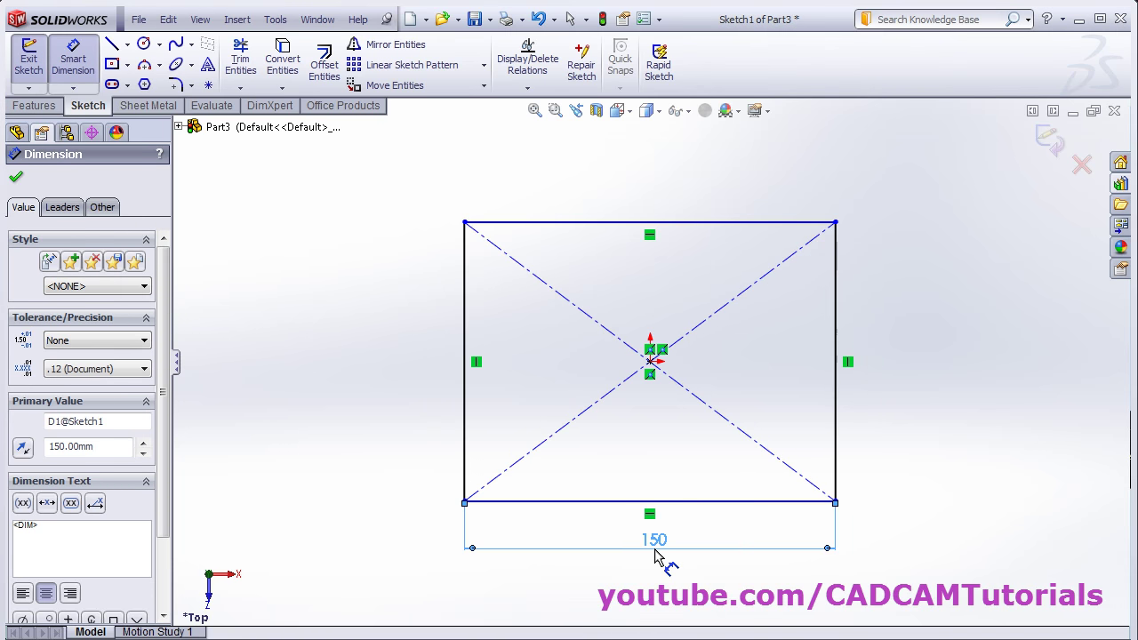
pyautogui.click(839, 374)
pyautogui.click(898, 365)
pyautogui.write('100')
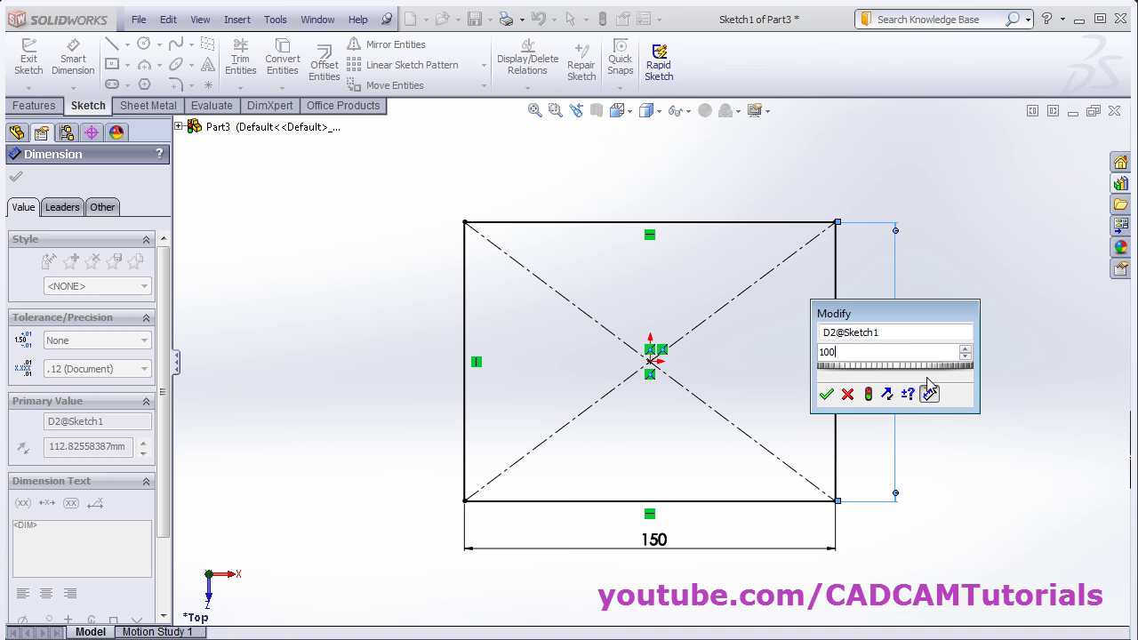
pyautogui.press('Return')
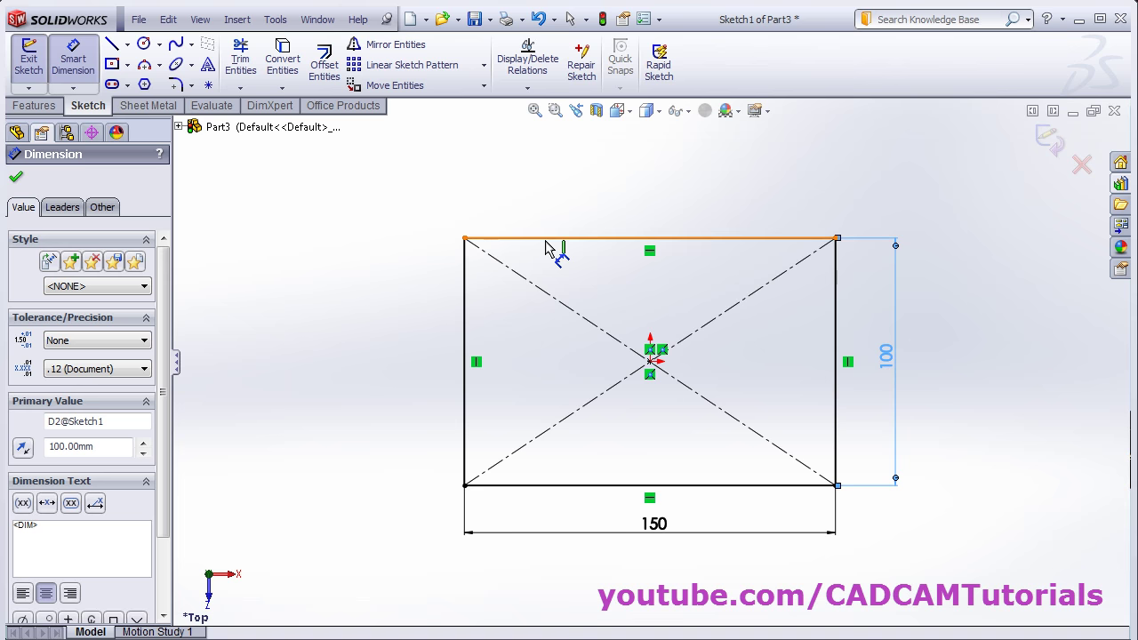
# Step: Round all four corners of the rectangle with 10 mm sketch fillets
pyautogui.click(177, 86)
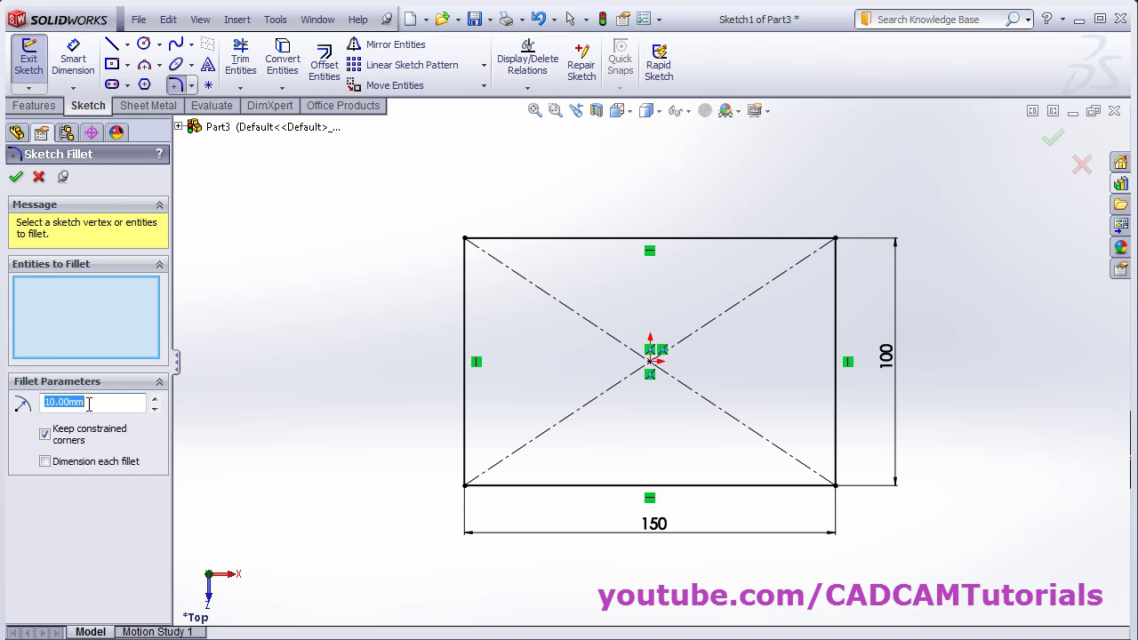
pyautogui.click(466, 279)
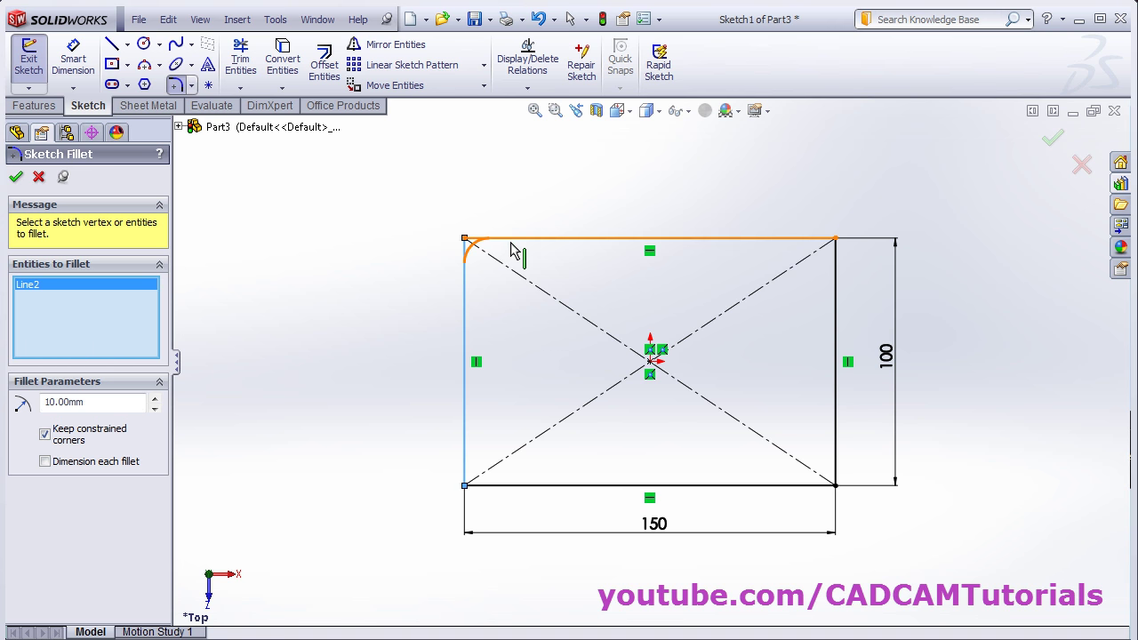
pyautogui.click(514, 242)
pyautogui.click(805, 242)
pyautogui.click(836, 283)
pyautogui.click(838, 449)
pyautogui.click(780, 487)
pyautogui.click(466, 456)
pyautogui.click(487, 486)
pyautogui.click(1052, 138)
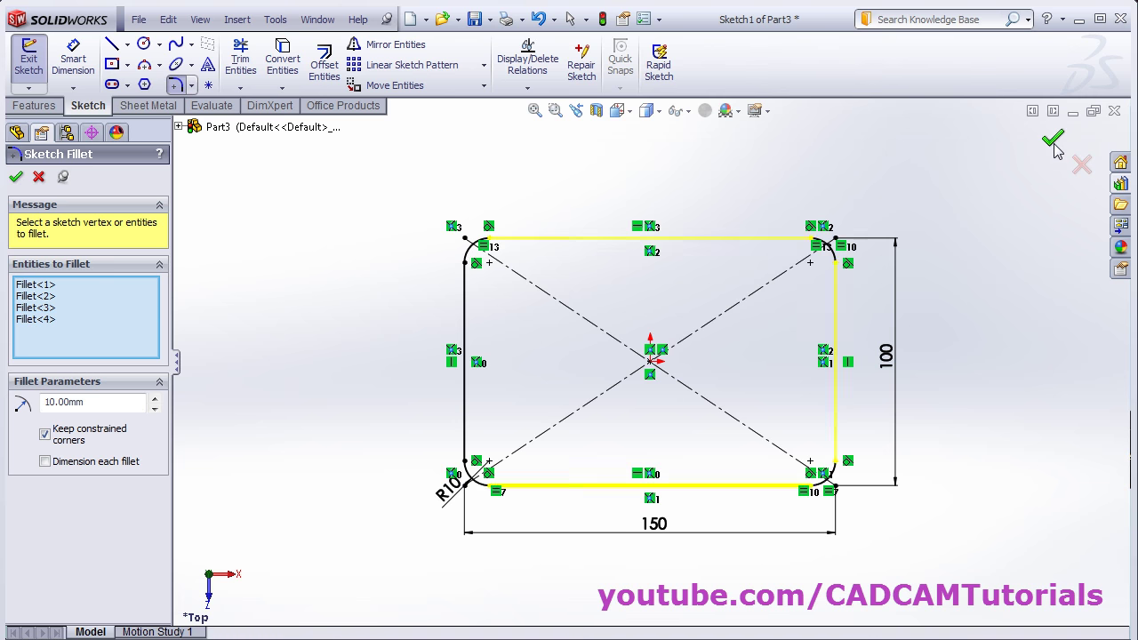
pyautogui.click(16, 177)
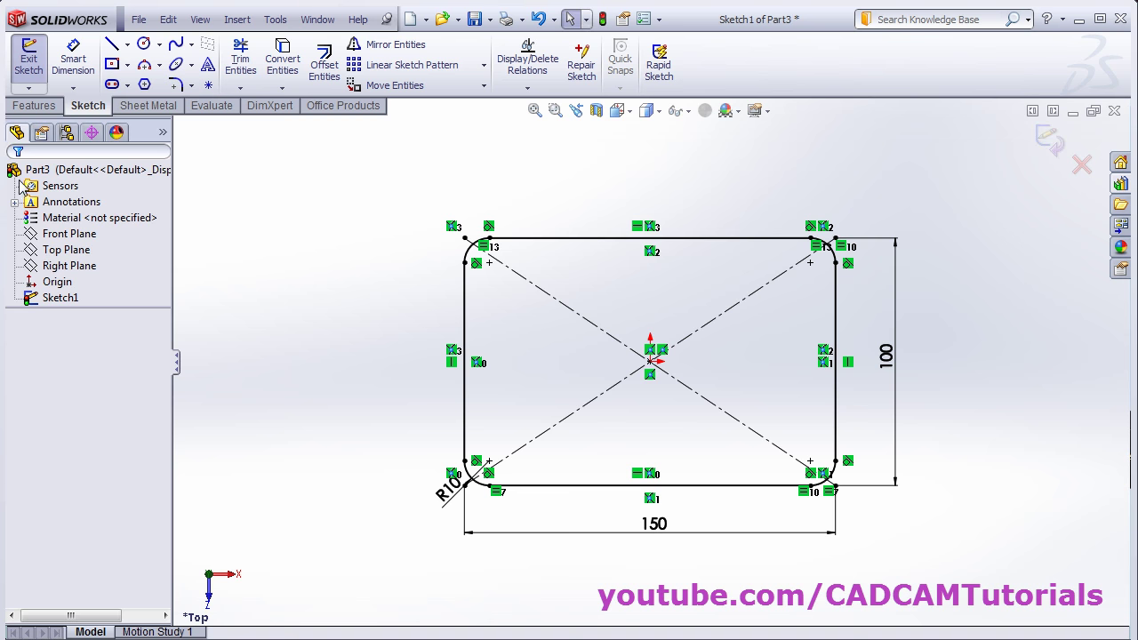
# Step: Draw a vertical centerline about 60 mm long from the origin down past the rectangle's lower edge
pyautogui.press('f')
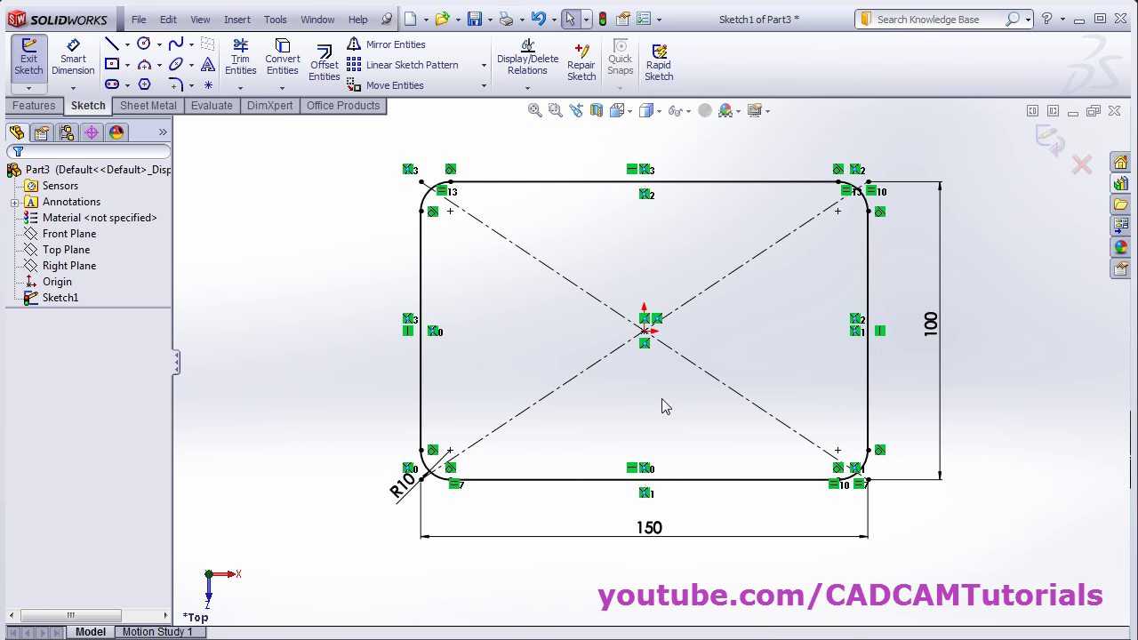
pyautogui.scroll(-1, 696, 302)
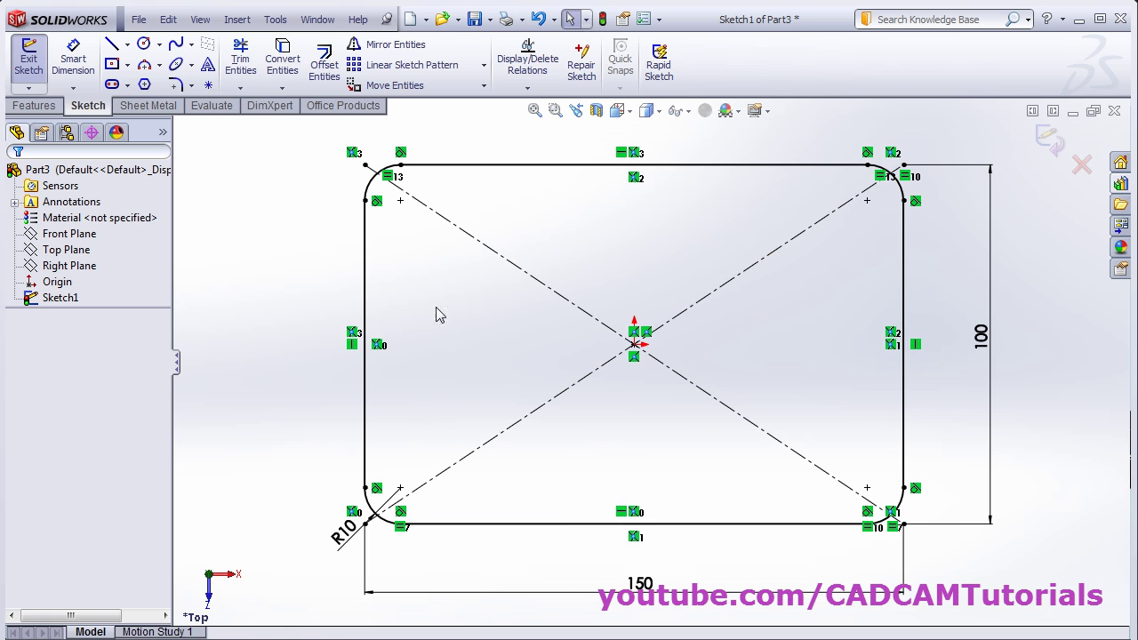
pyautogui.click(127, 43)
pyautogui.click(146, 83)
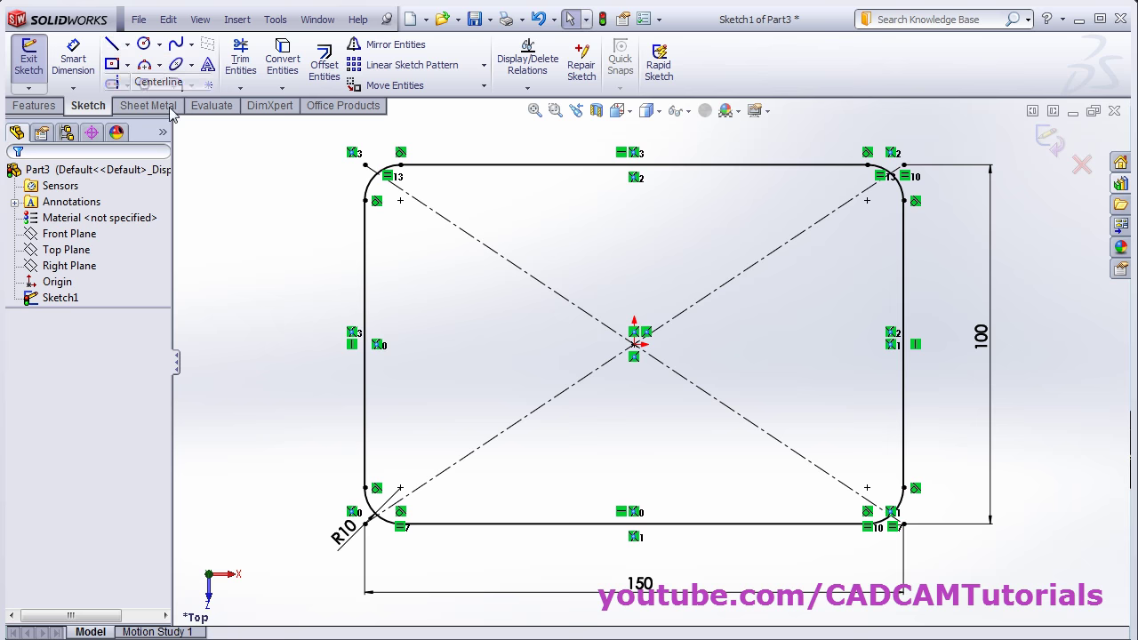
pyautogui.click(634, 345)
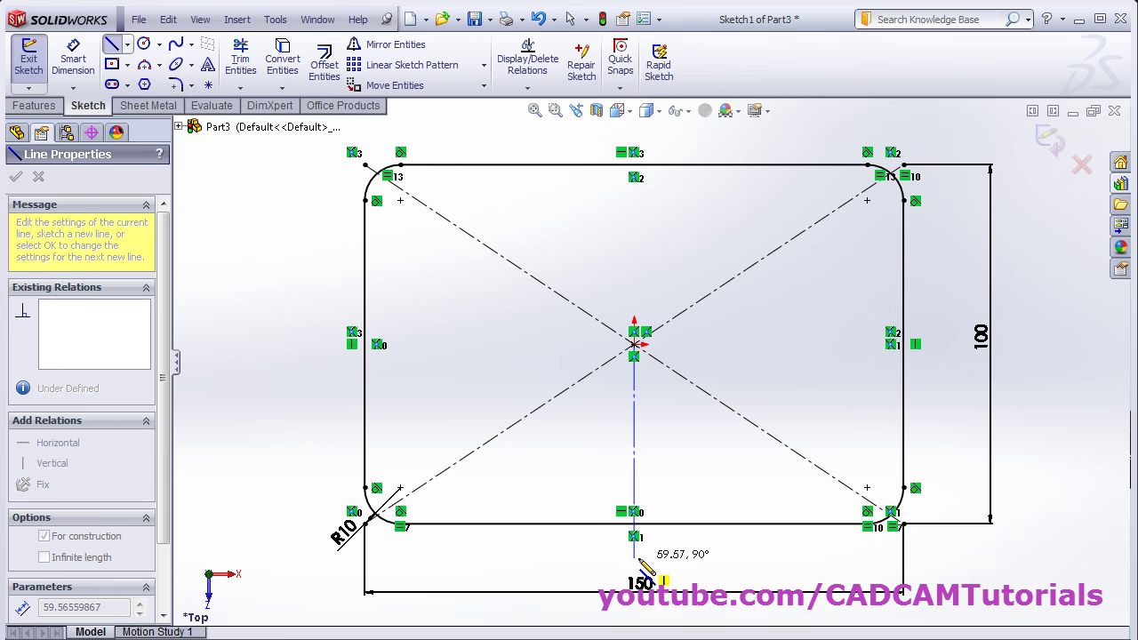
pyautogui.click(634, 561)
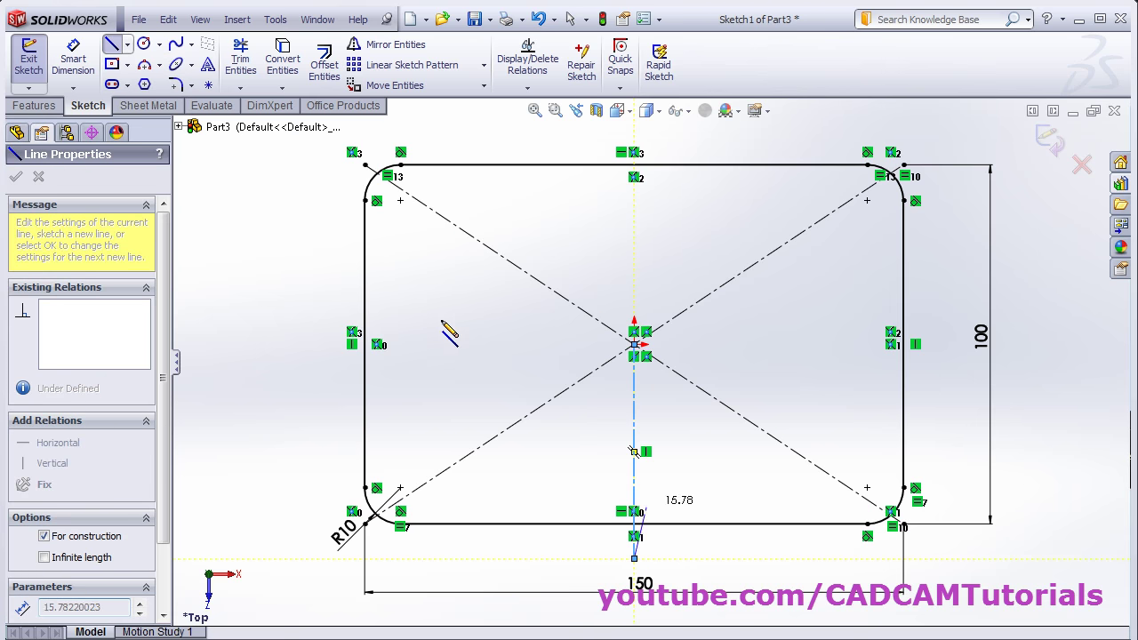
# Step: Offset the vertical centerline bi-directionally by 0.5 mm, with dimensions added
pyautogui.click(327, 78)
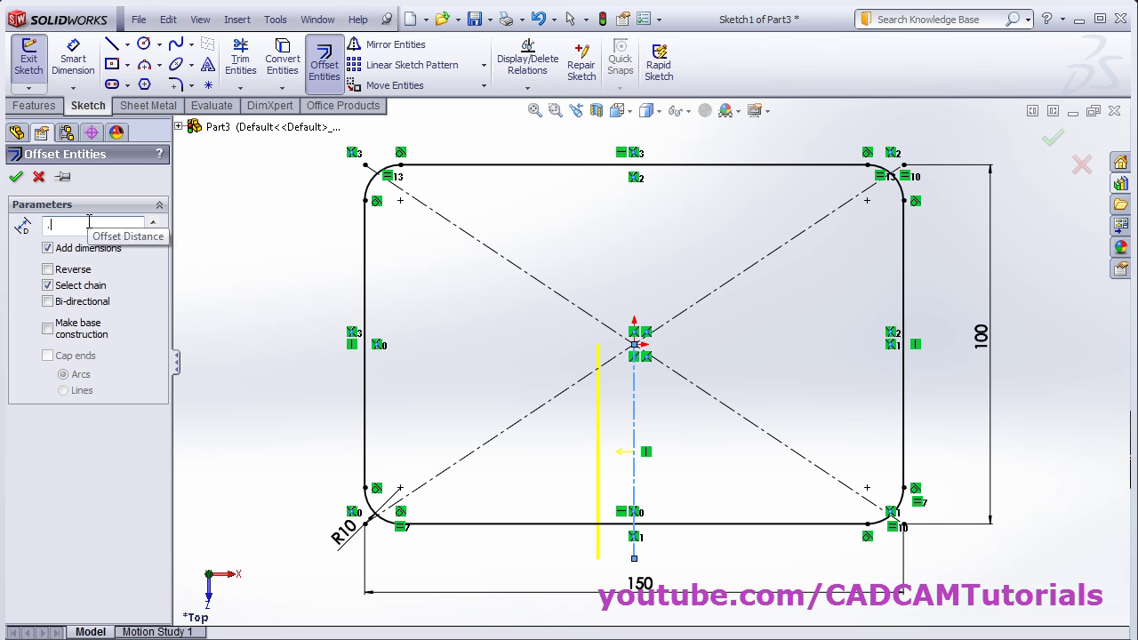
pyautogui.write('.5')
pyautogui.press('Return')
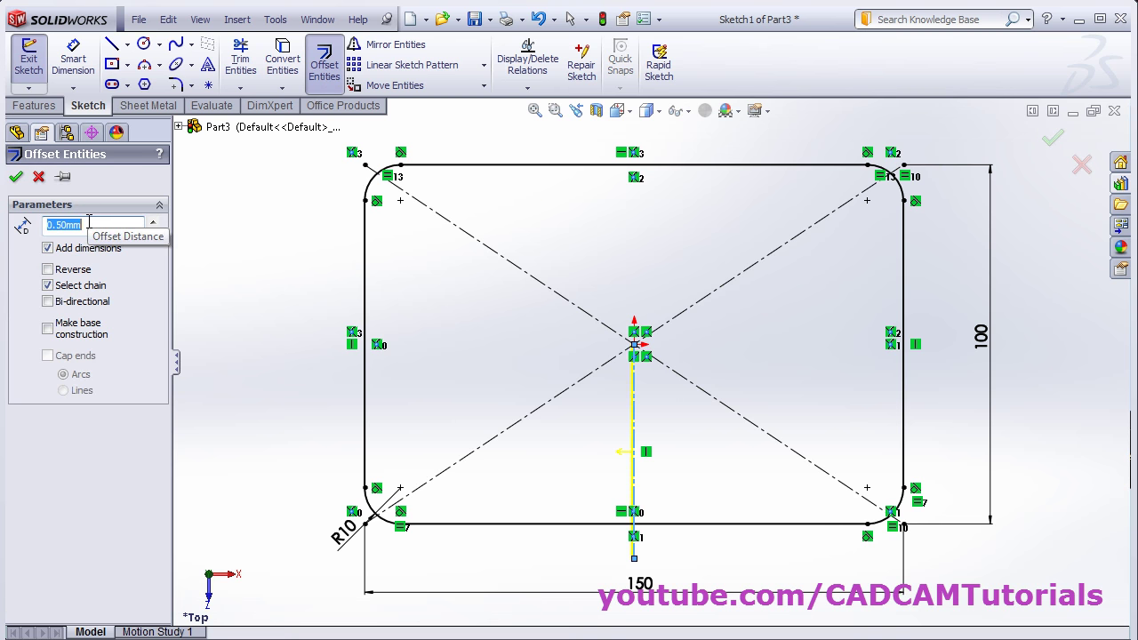
pyautogui.click(58, 304)
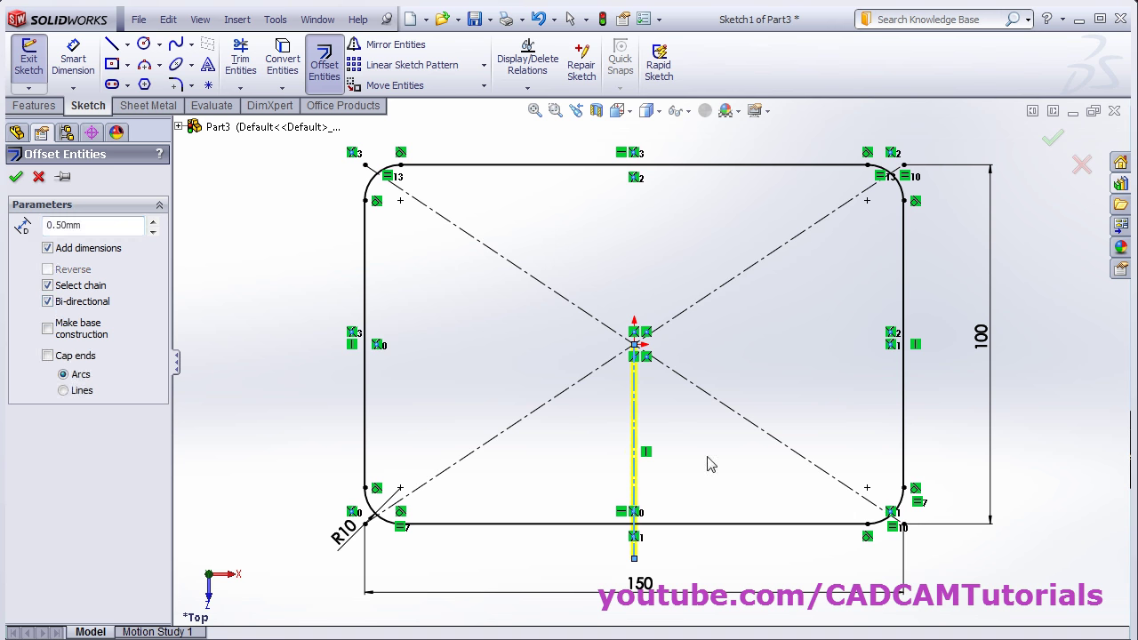
pyautogui.click(15, 179)
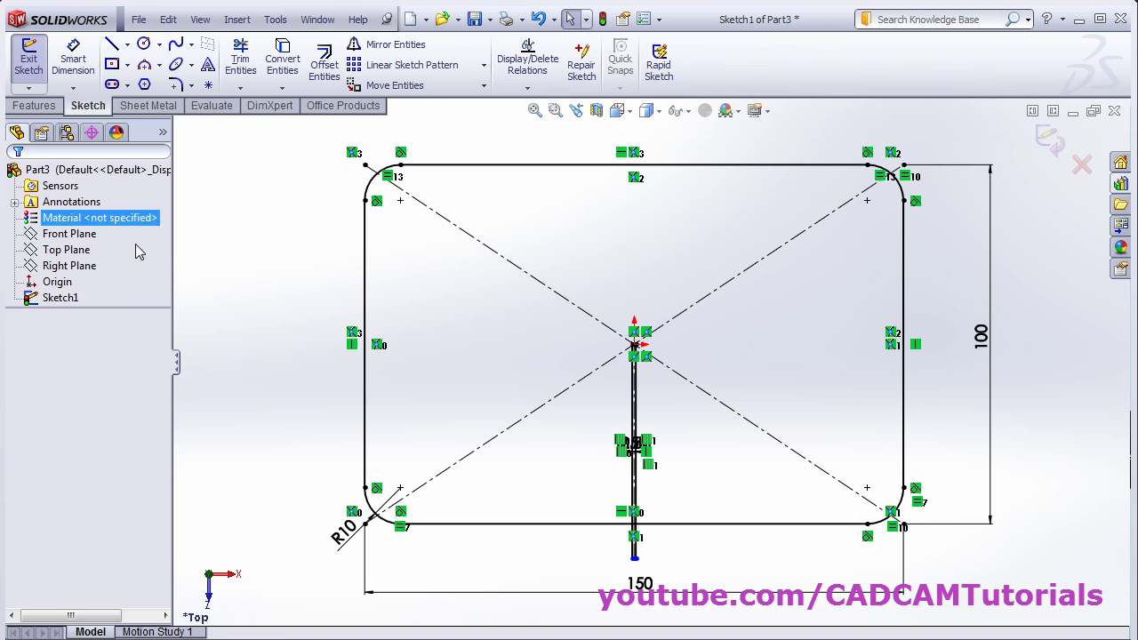
# Step: Convert both offset lines beside the vertical centerline to construction geometry
pyautogui.scroll(-5, 622, 384)
pyautogui.click(622, 384)
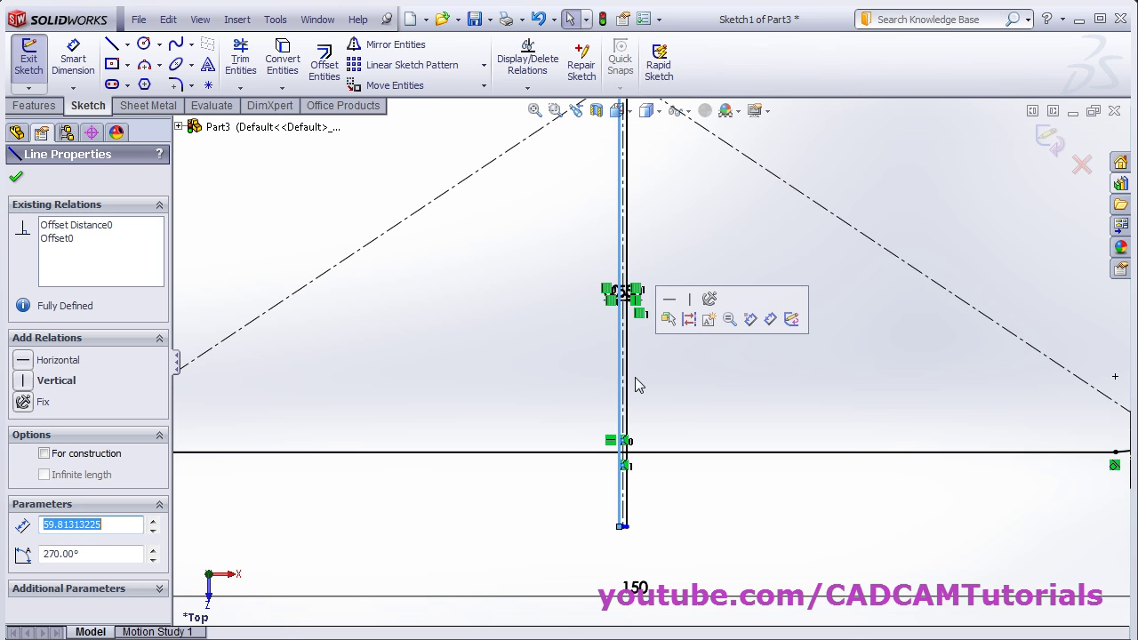
pyautogui.keyDown('ctrl'); pyautogui.click(628, 388); pyautogui.keyUp('ctrl')
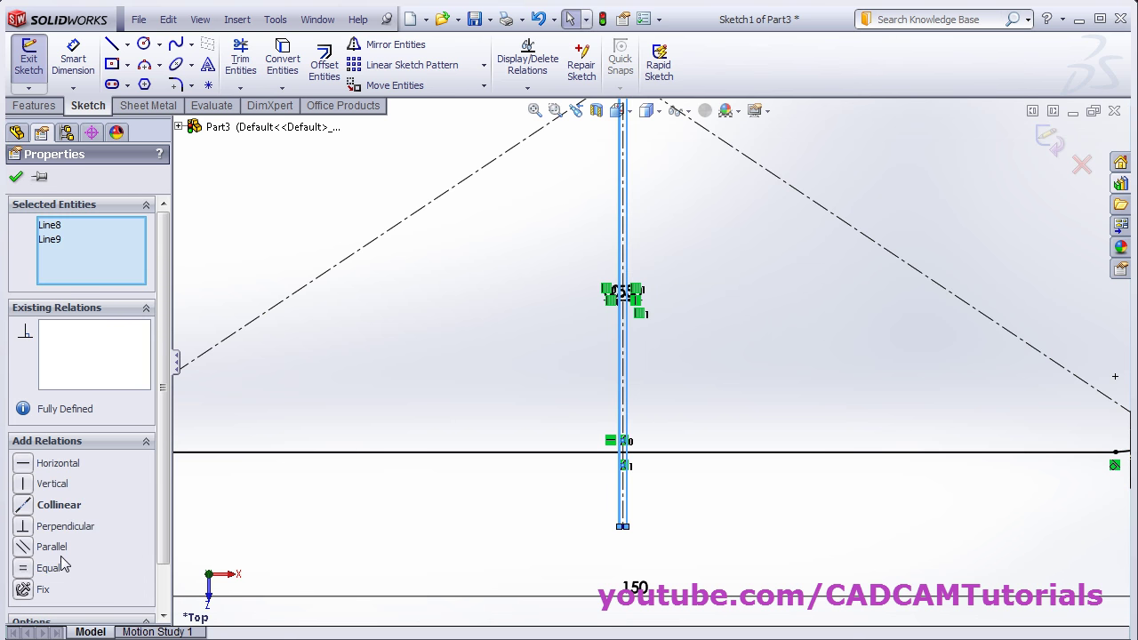
pyautogui.scroll(-2, 171, 398)
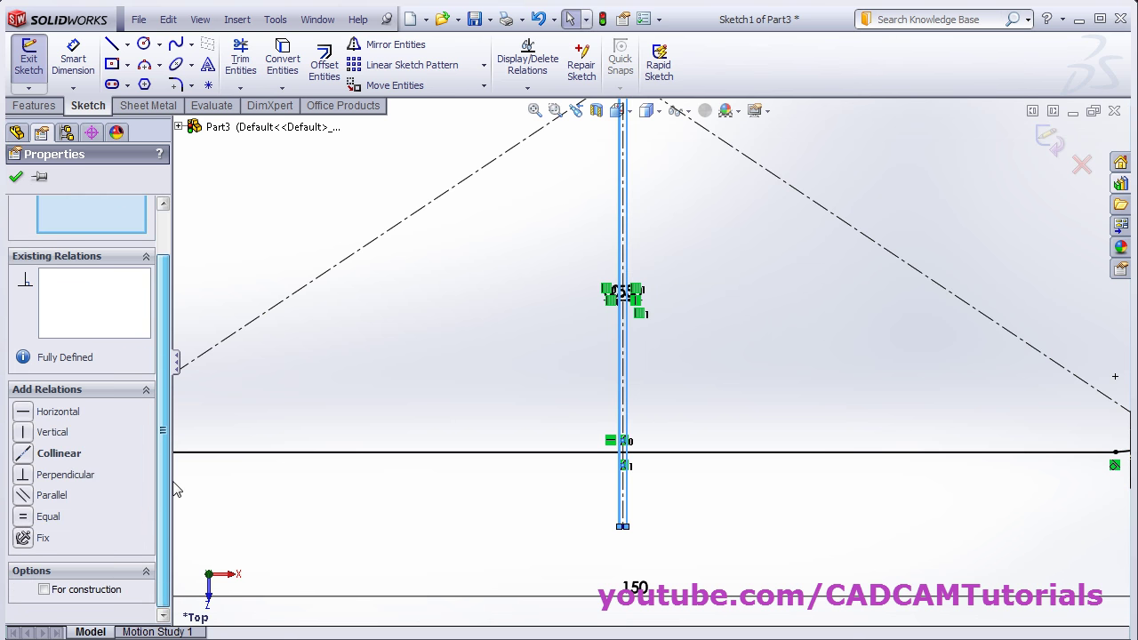
pyautogui.click(51, 591)
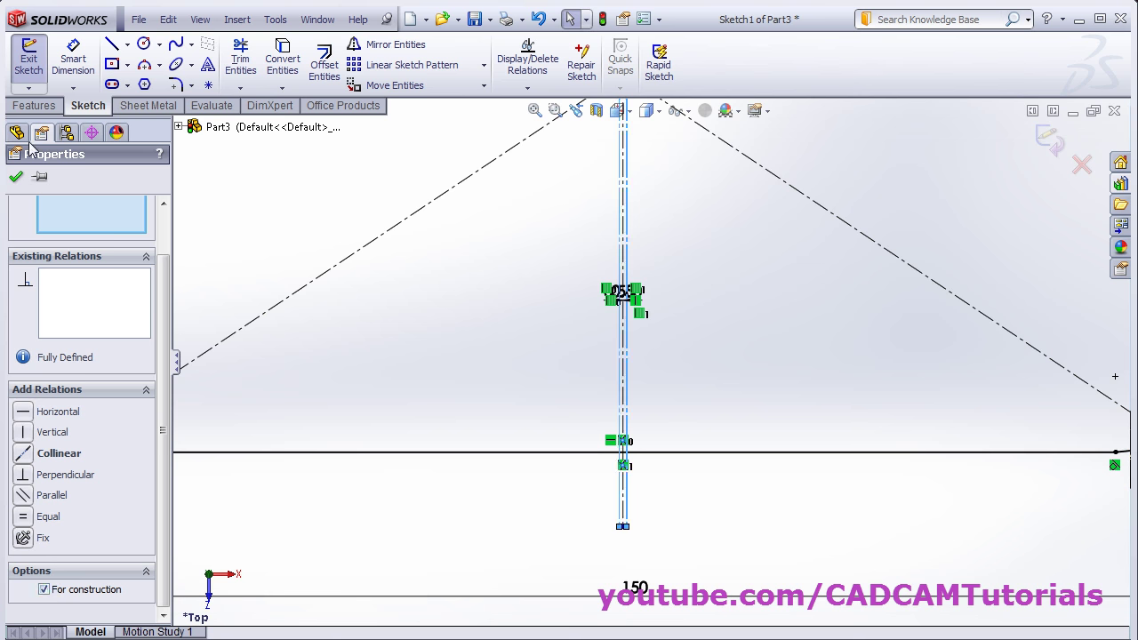
pyautogui.click(16, 179)
# Step: Trim the rectangle's lower edge between the two offset lines using Trim to closest, and exit the sketch
pyautogui.scroll(-5, 623, 436)
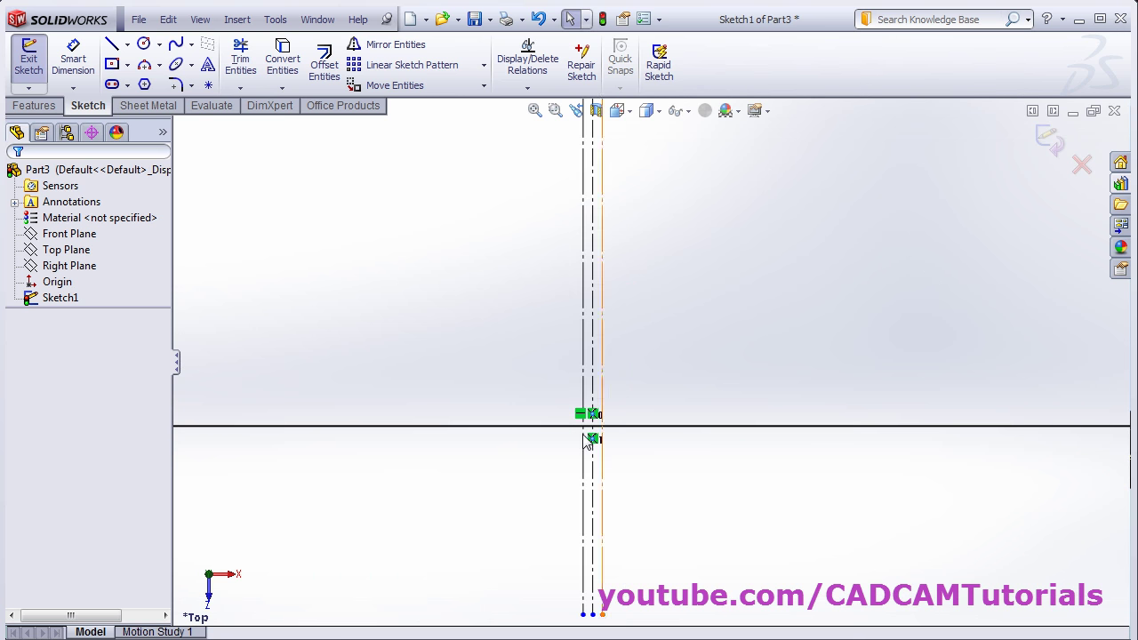
pyautogui.click(245, 70)
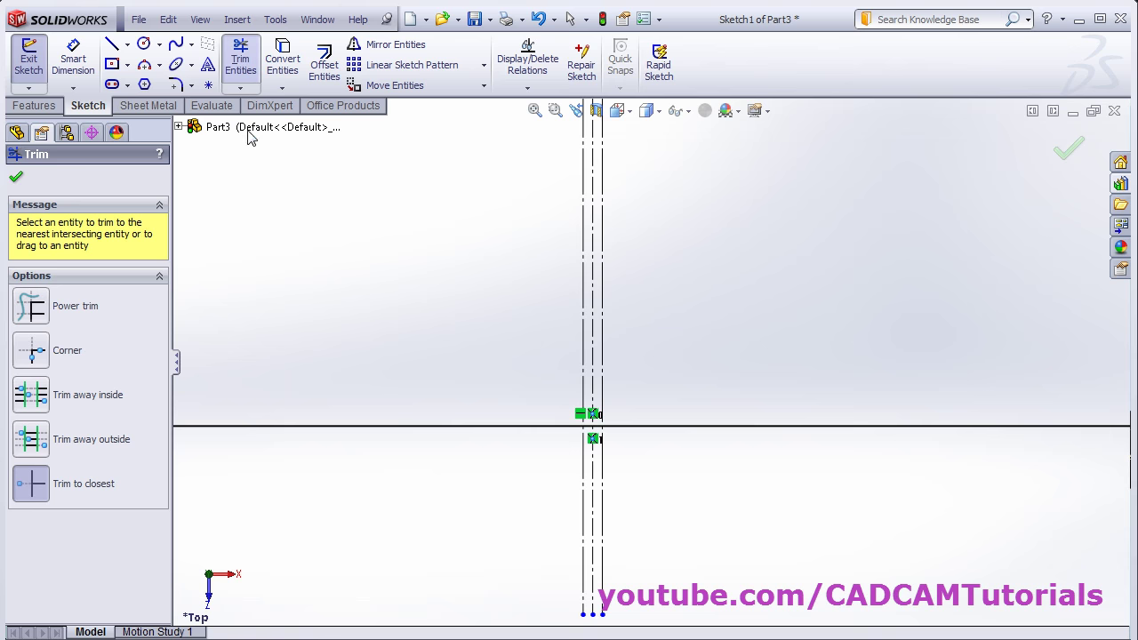
pyautogui.click(598, 424)
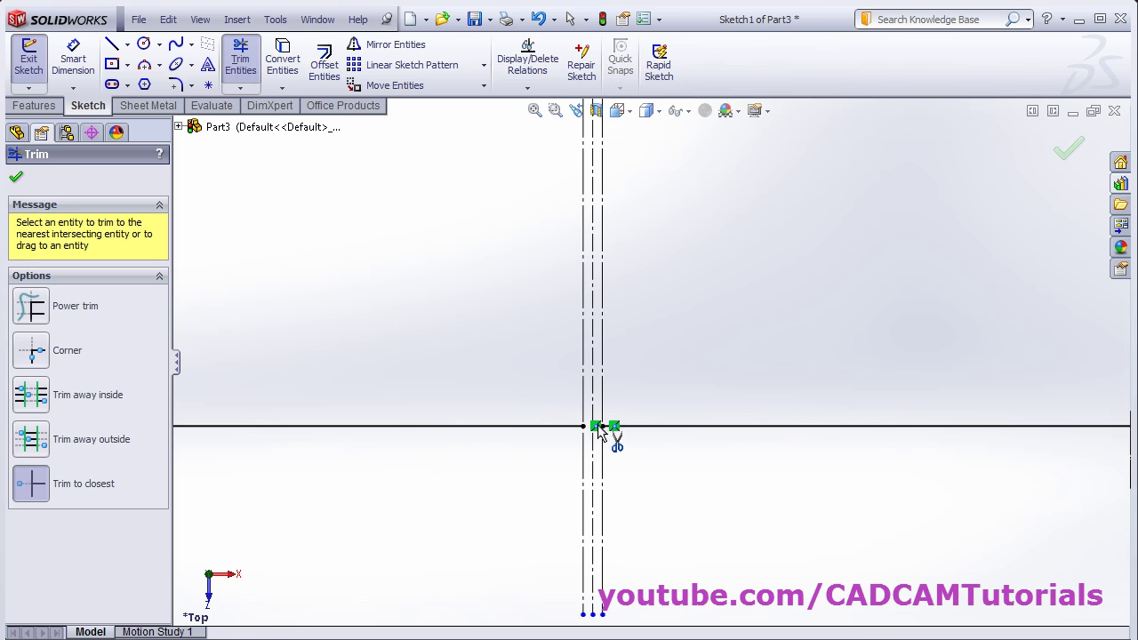
pyautogui.click(1071, 151)
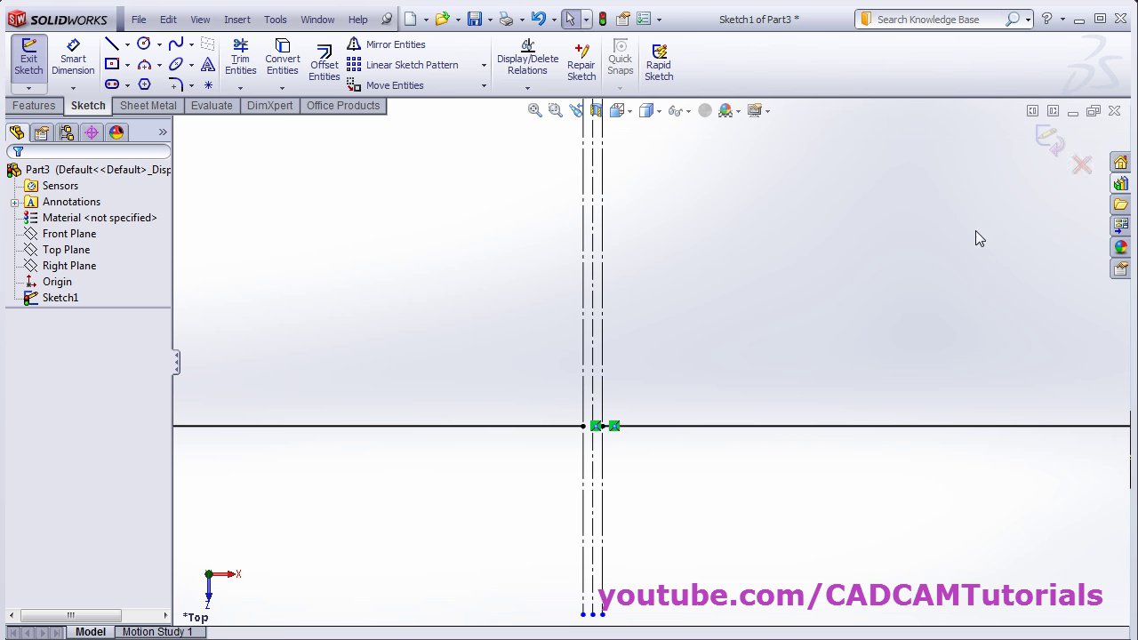
pyautogui.click(1049, 144)
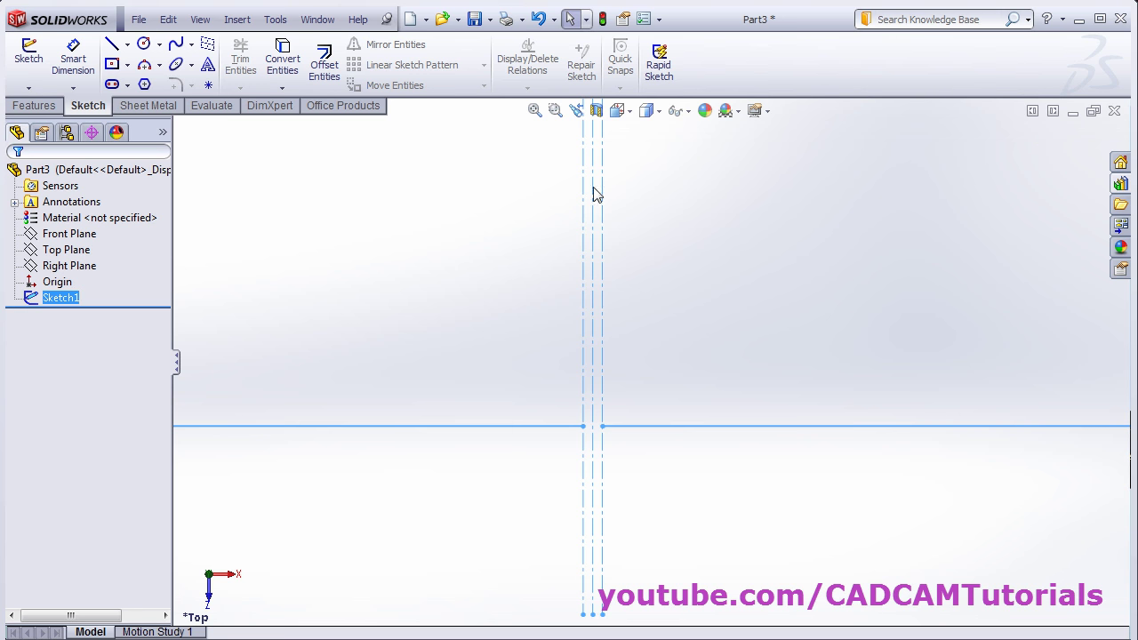
# Step: Create a reference plane offset 70 mm above the Top Plane
pyautogui.click(535, 110)
pyautogui.moveTo(627, 458); pyautogui.dragTo(624, 222, button='middle')
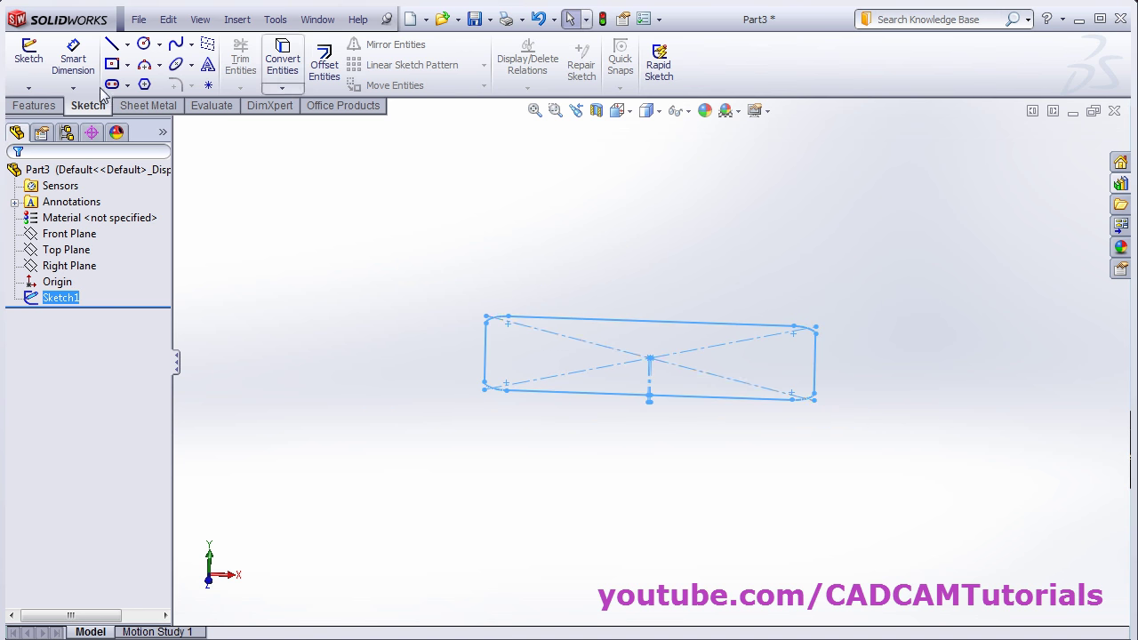
pyautogui.click(36, 105)
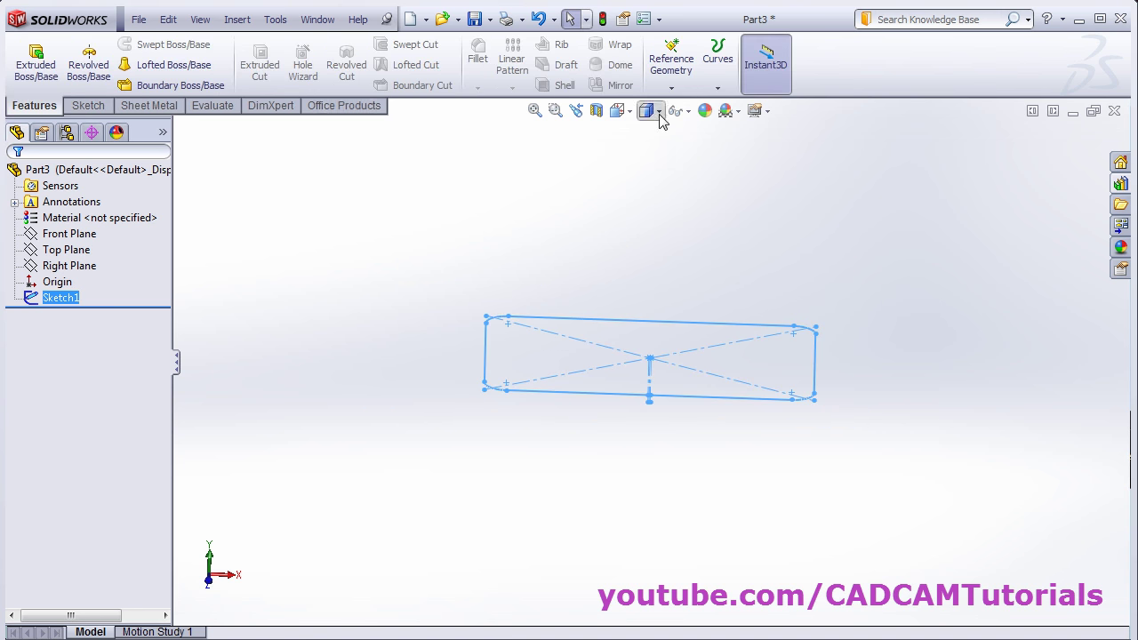
pyautogui.click(670, 86)
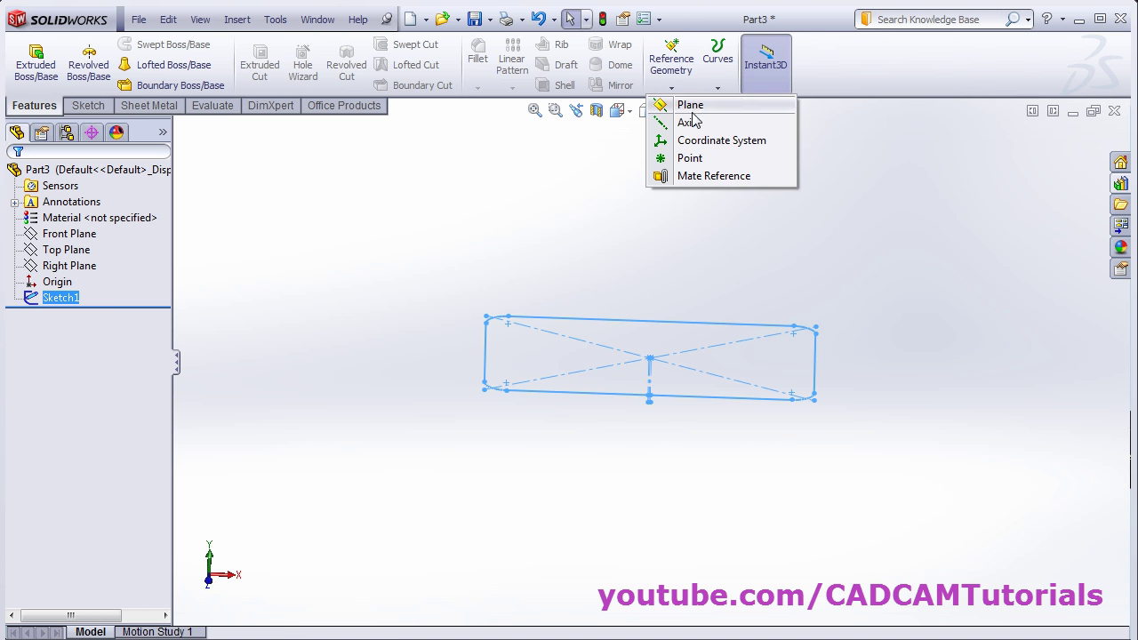
pyautogui.click(690, 106)
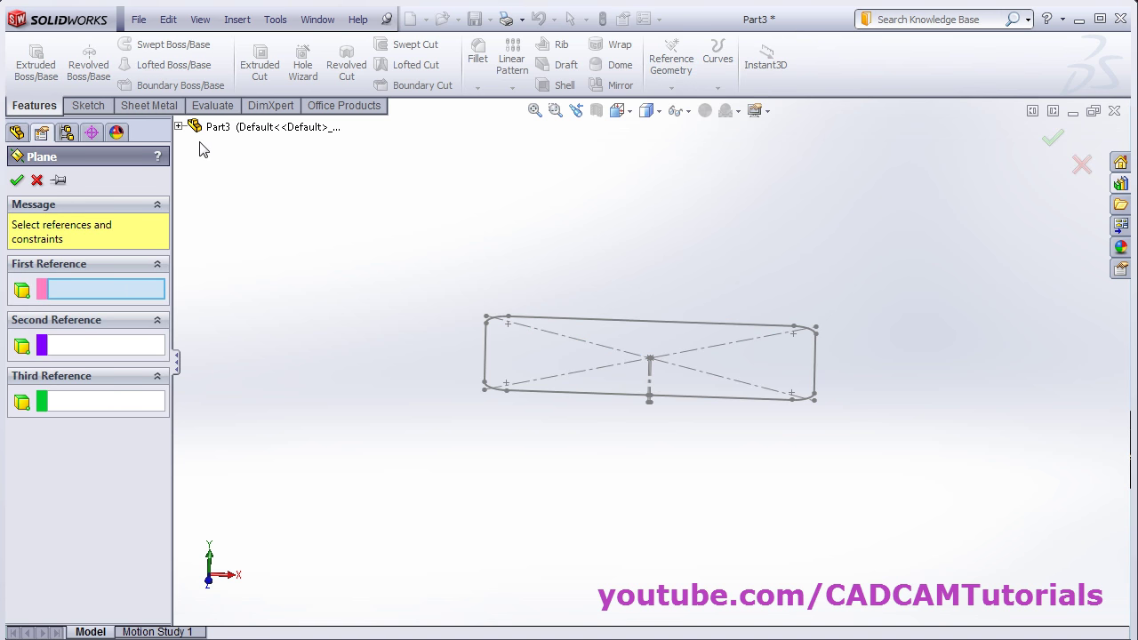
pyautogui.click(179, 128)
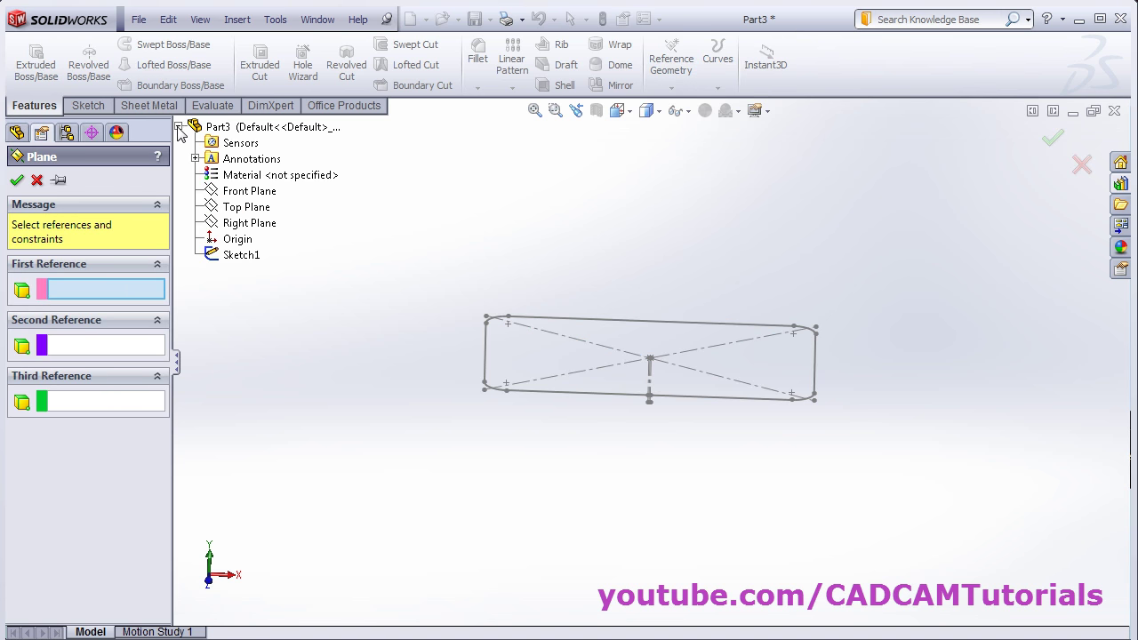
pyautogui.click(230, 210)
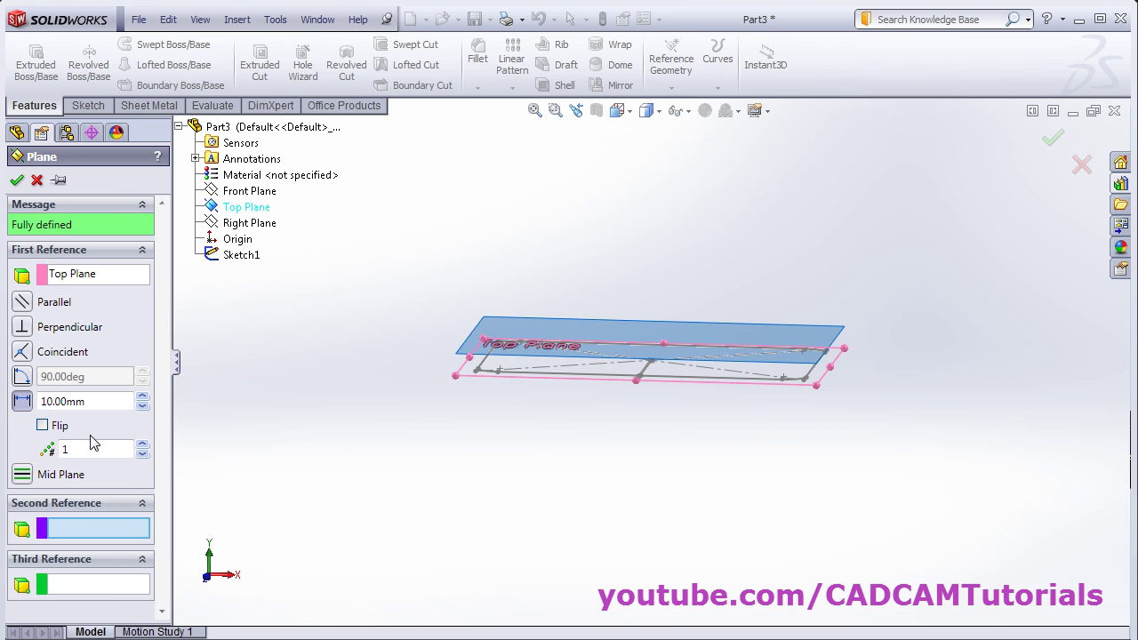
pyautogui.doubleClick(94, 401)
pyautogui.write('50')
pyautogui.press('Return')
pyautogui.write('70')
pyautogui.press('Return')
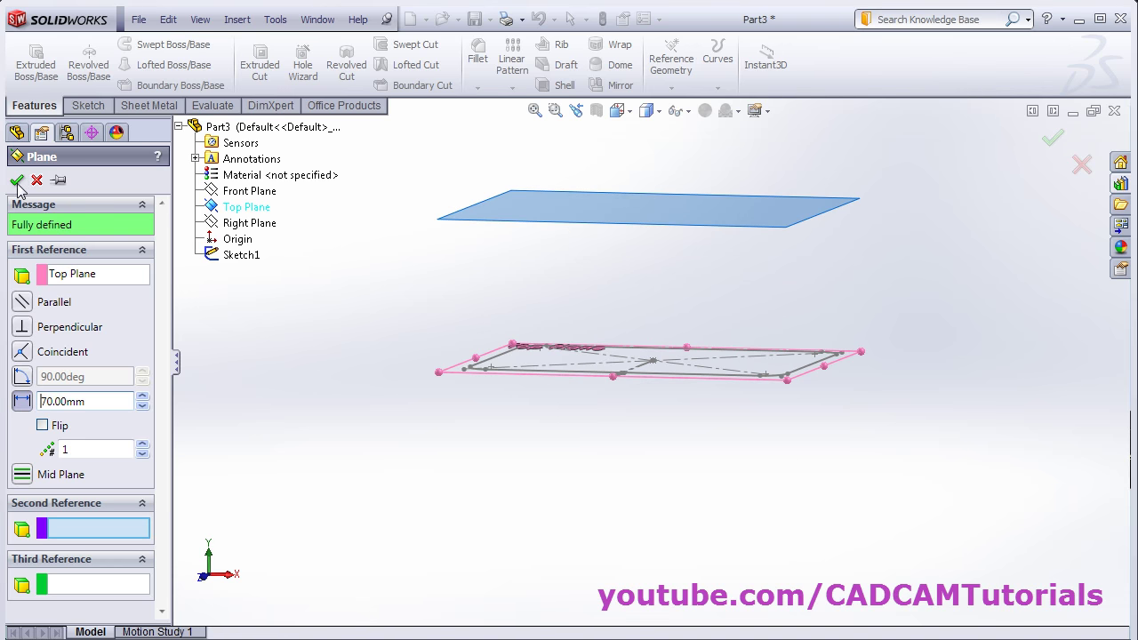
pyautogui.click(17, 181)
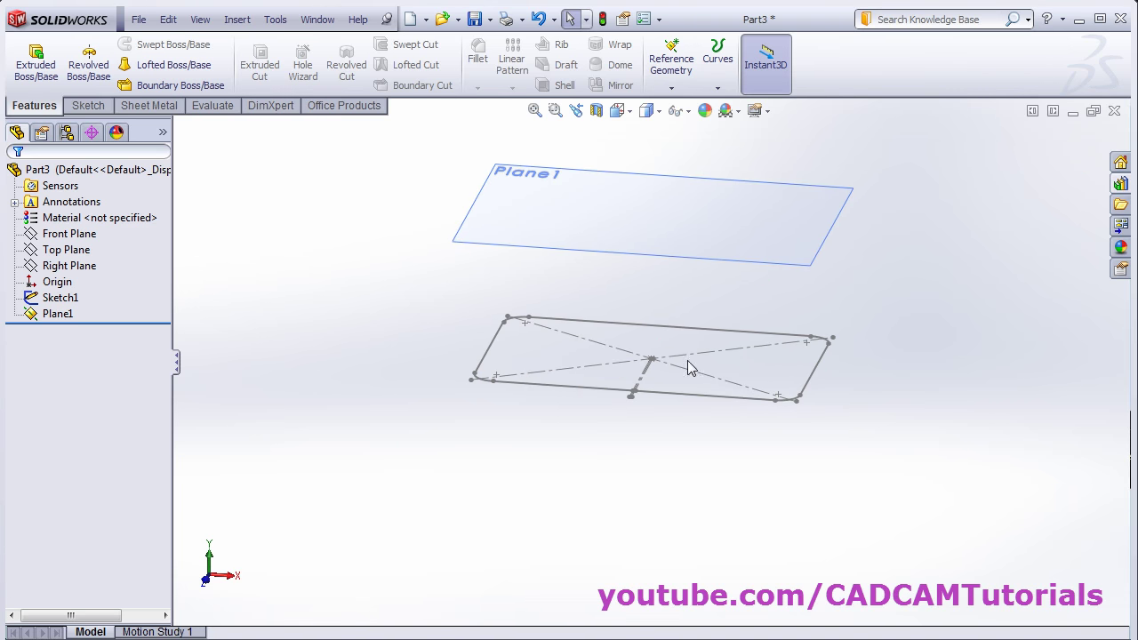
# Step: Start a sketch on the offset plane and draw a circle centered on the origin, inside the rectangle's outline
pyautogui.click(88, 105)
pyautogui.click(28, 56)
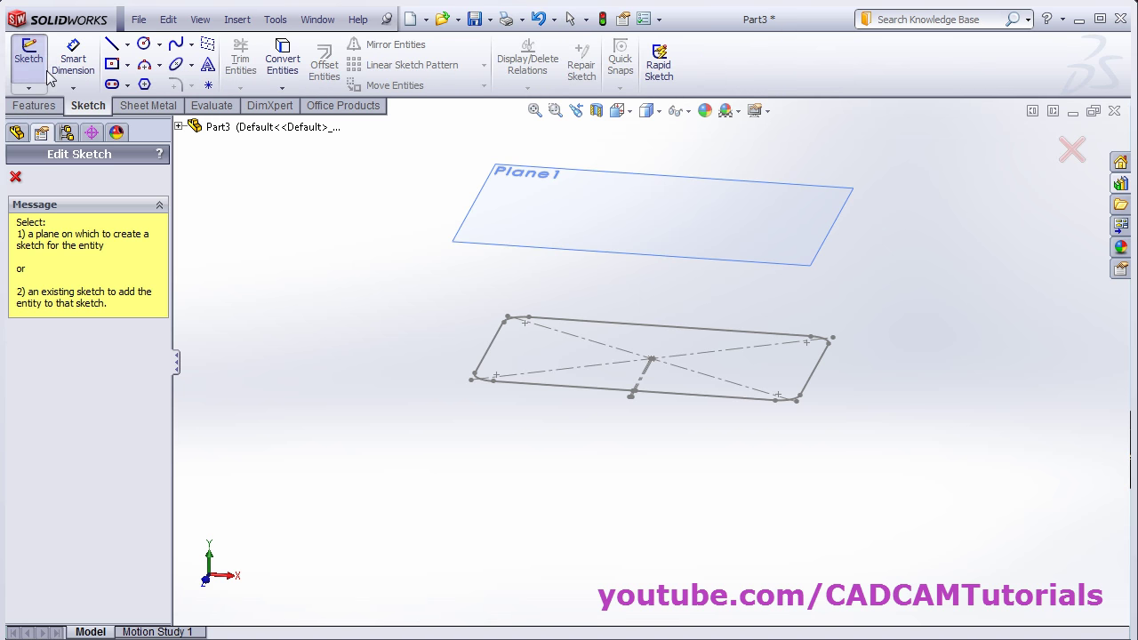
pyautogui.click(651, 254)
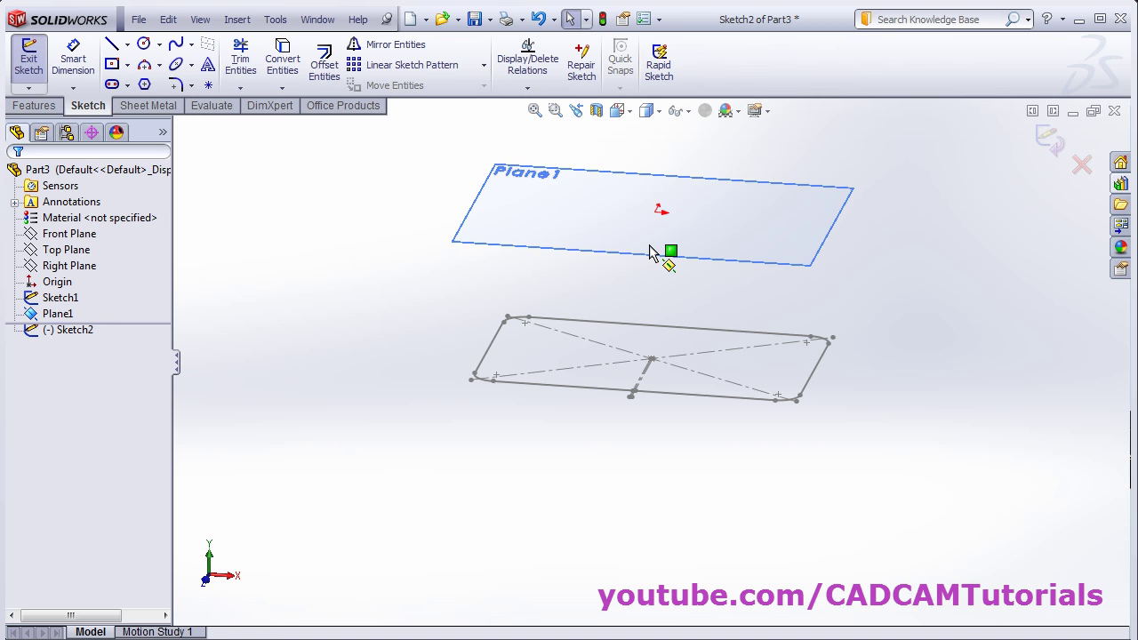
pyautogui.click(629, 111)
pyautogui.click(708, 182)
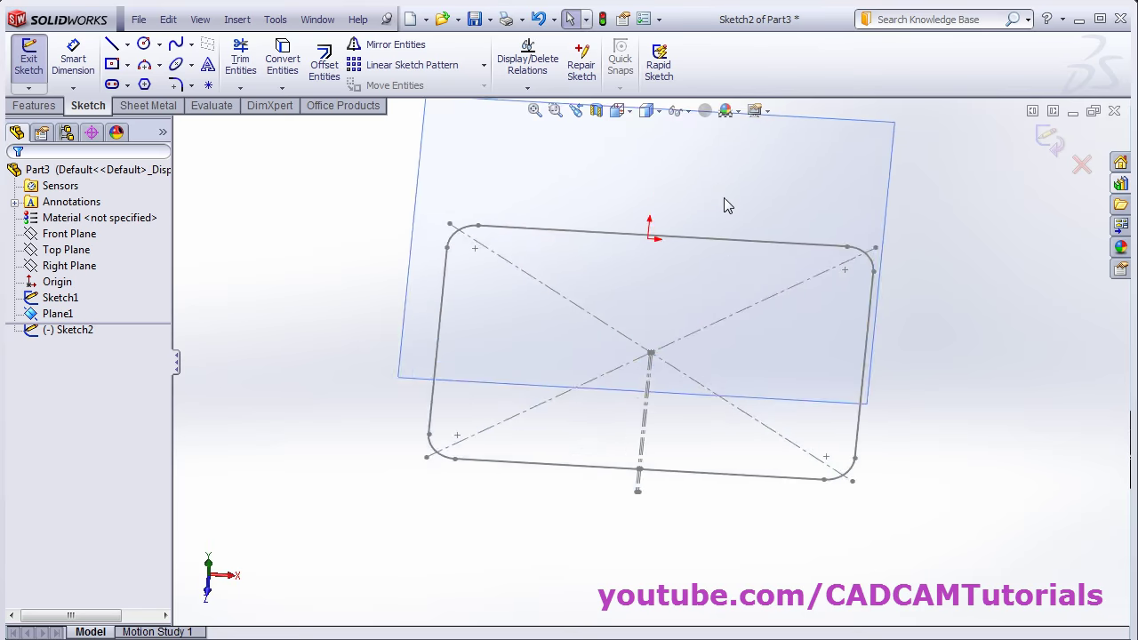
pyautogui.click(145, 45)
pyautogui.click(651, 344)
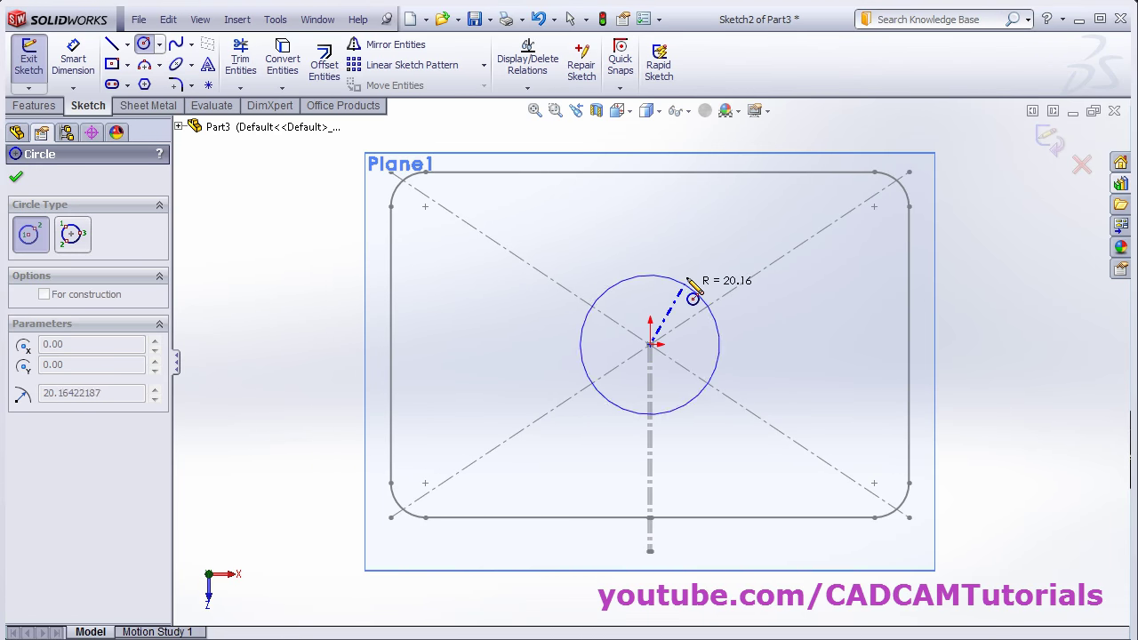
pyautogui.click(711, 255)
pyautogui.press('Escape')
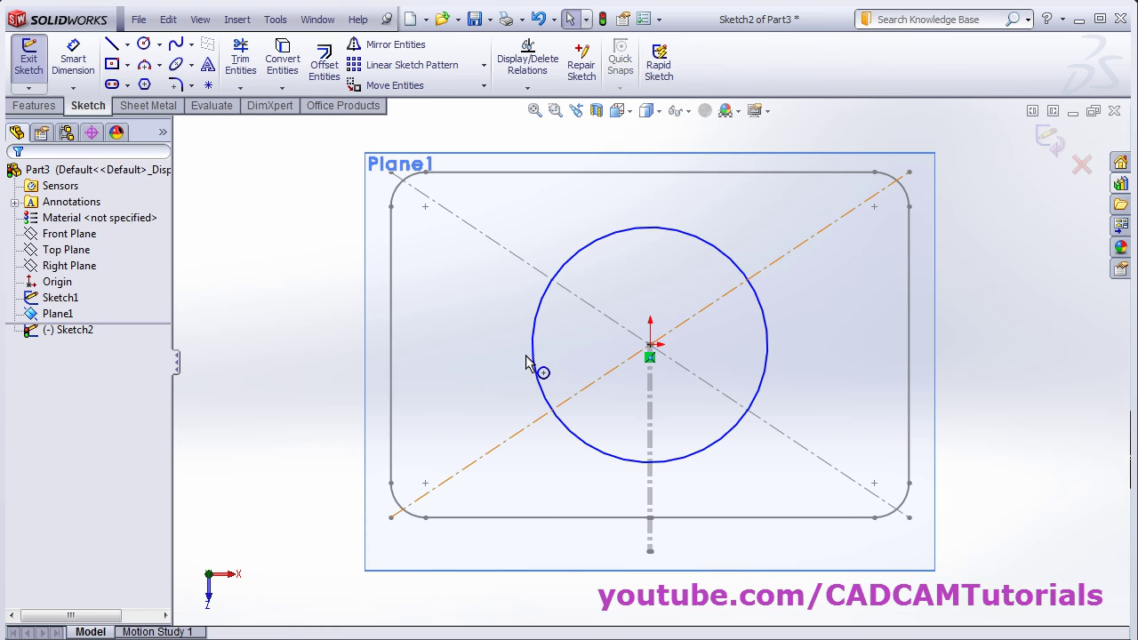
# Step: Convert the two offset lines beside the base sketch's vertical centerline into the circle's sketch with Convert Entities
pyautogui.scroll(-5, 663, 455)
pyautogui.scroll(-3, 642, 435)
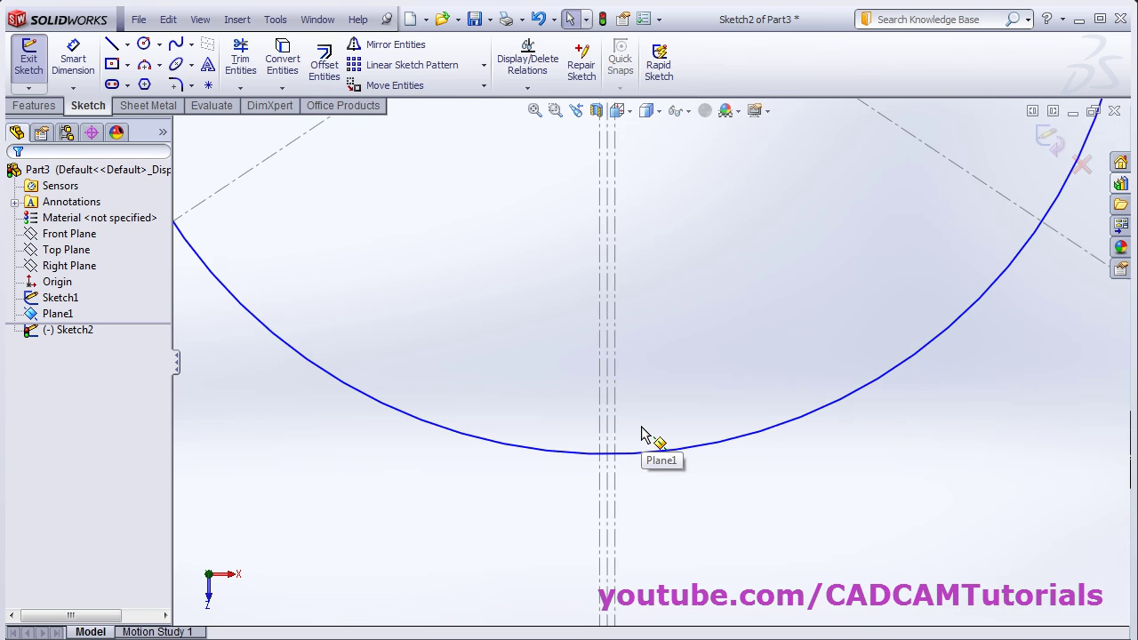
pyautogui.click(284, 71)
pyautogui.click(601, 489)
pyautogui.click(615, 490)
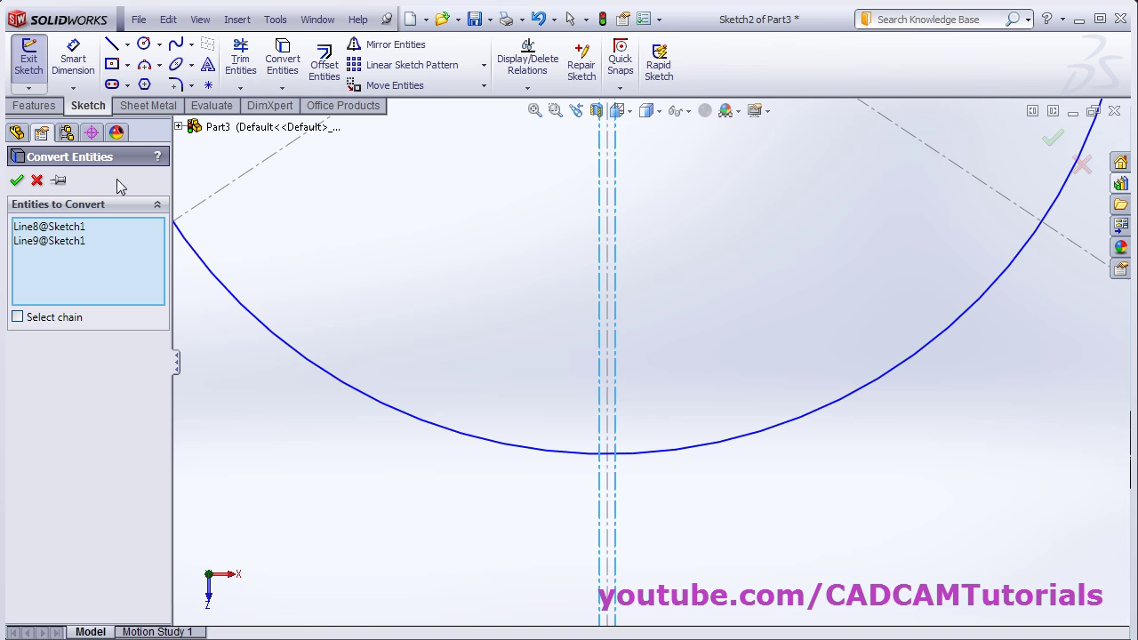
pyautogui.click(16, 182)
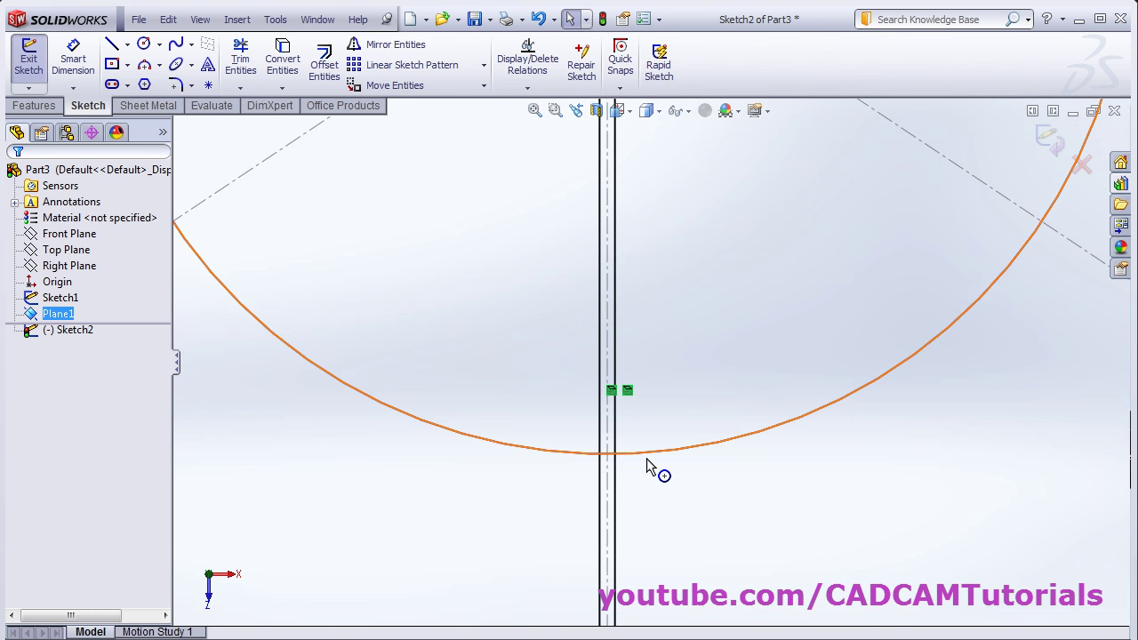
# Step: Make both converted lines crossing the circle's lower edge construction geometry
pyautogui.click(590, 486)
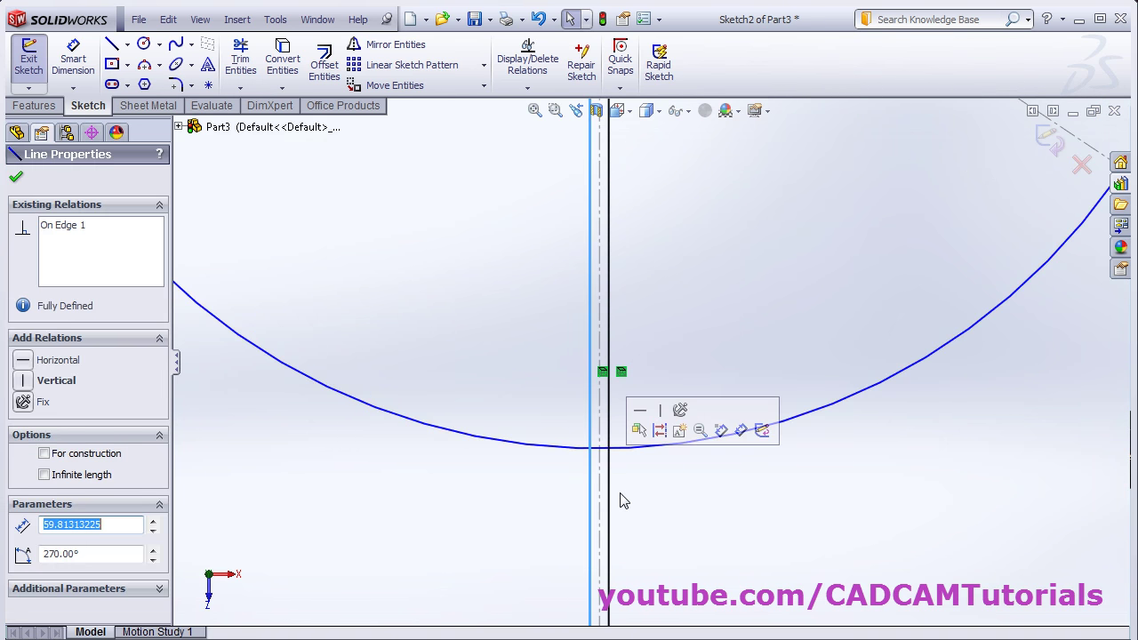
pyautogui.keyDown('ctrl'); pyautogui.click(612, 489); pyautogui.keyUp('ctrl')
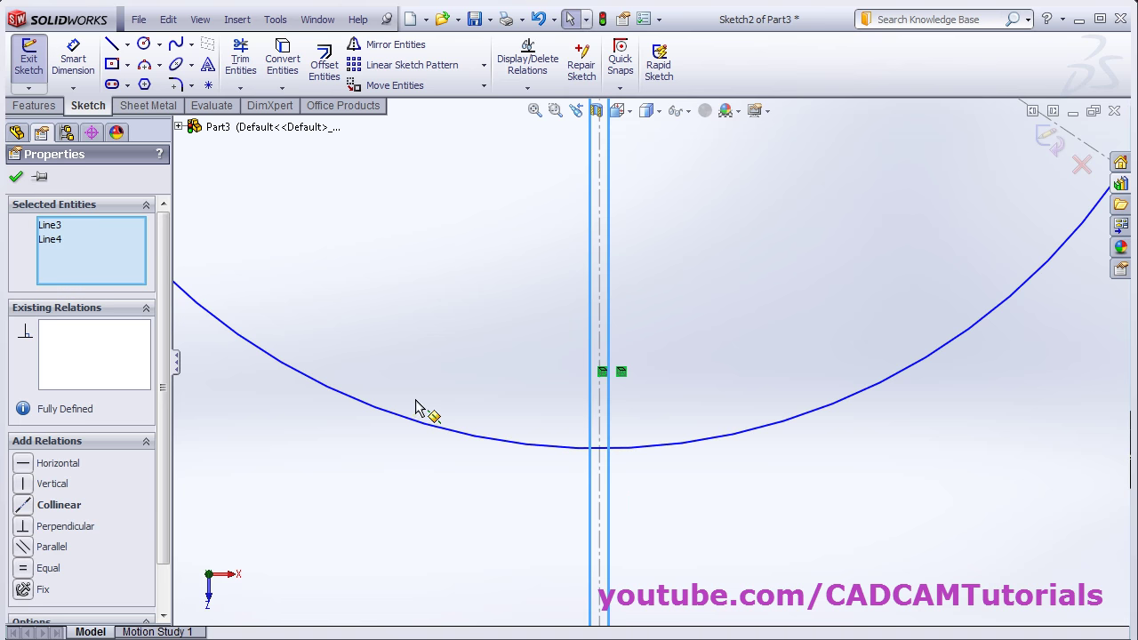
pyautogui.scroll(-2, 89, 462)
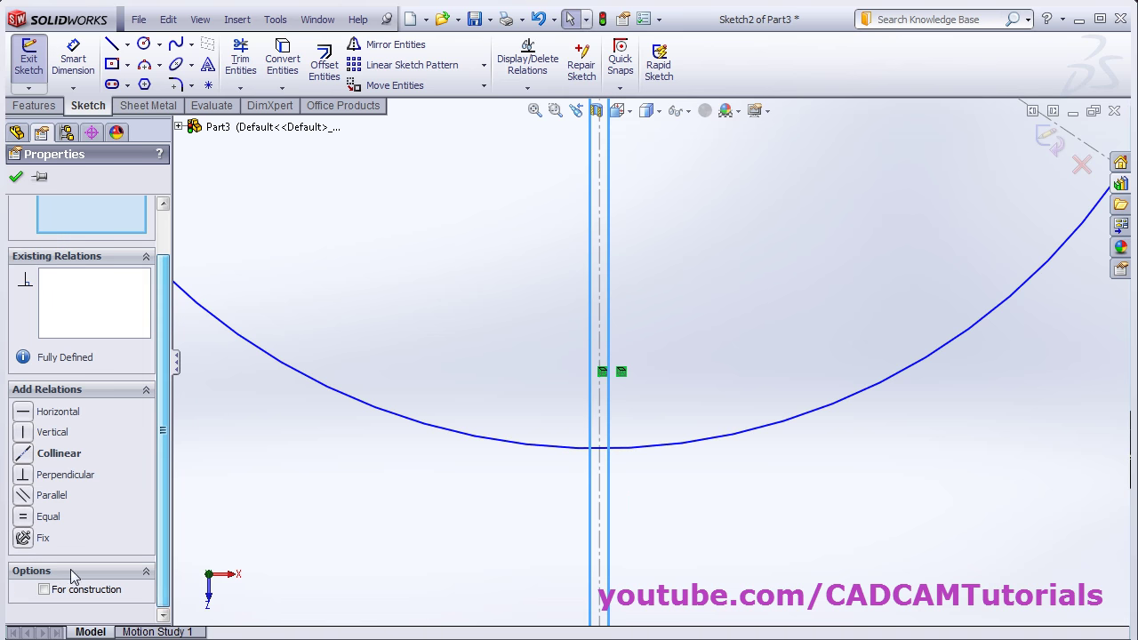
pyautogui.click(55, 593)
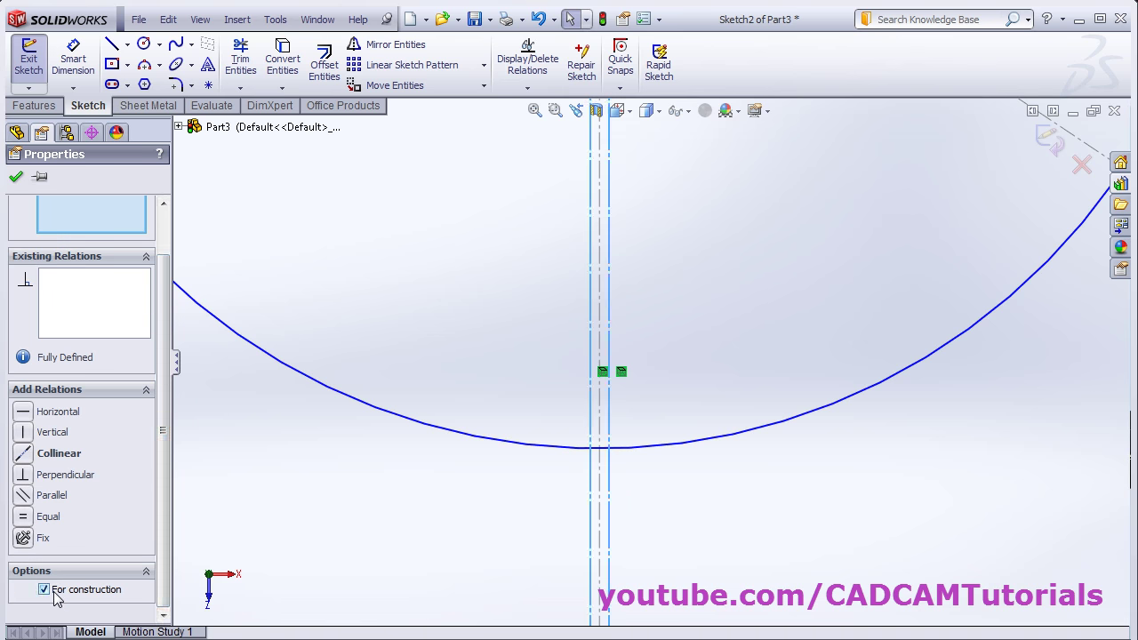
pyautogui.click(306, 471)
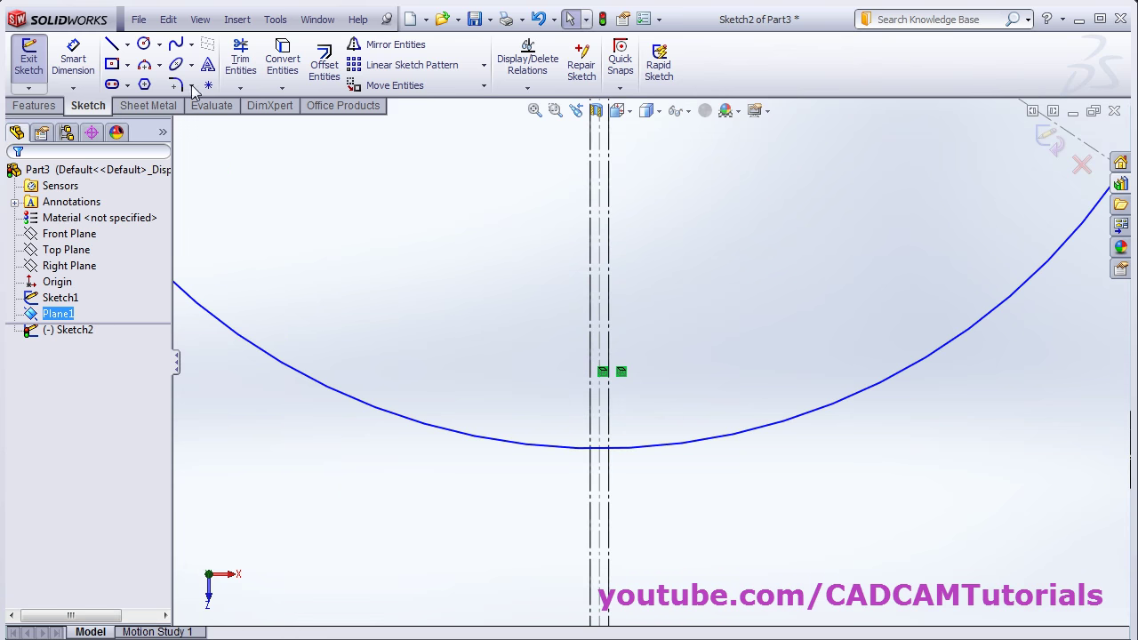
# Step: Trim the circle's lower edge between the two construction lines using Trim to closest, and exit the sketch
pyautogui.click(240, 64)
pyautogui.click(599, 448)
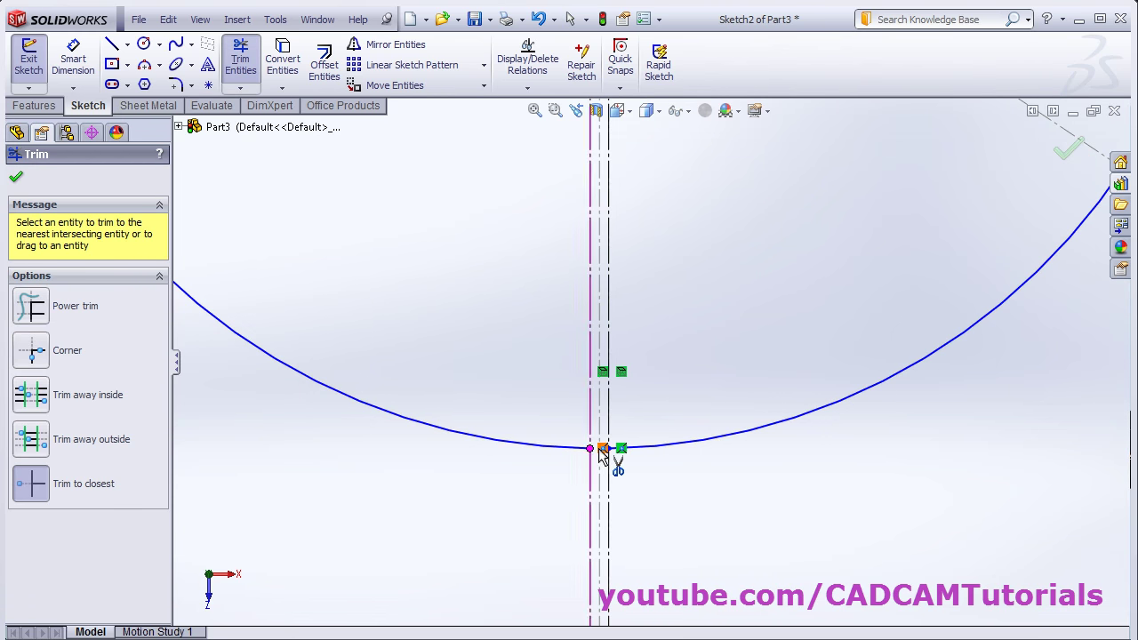
pyautogui.click(17, 179)
pyautogui.scroll(5, 439, 453)
pyautogui.click(1044, 142)
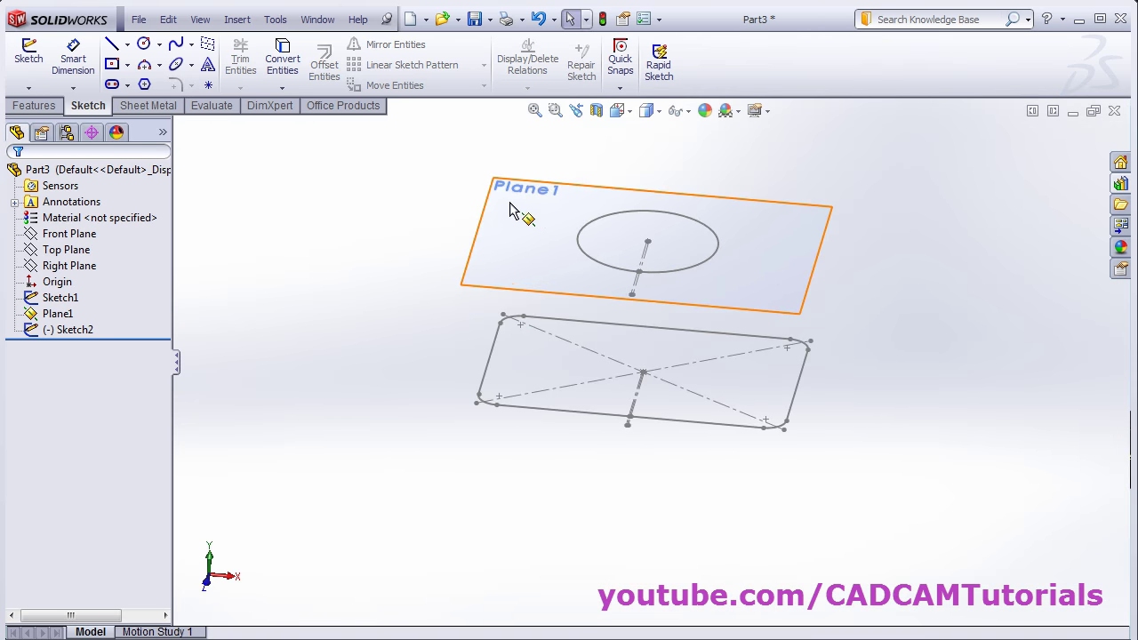
# Step: Hide the offset reference plane that carries the circle sketch
pyautogui.click(521, 197)
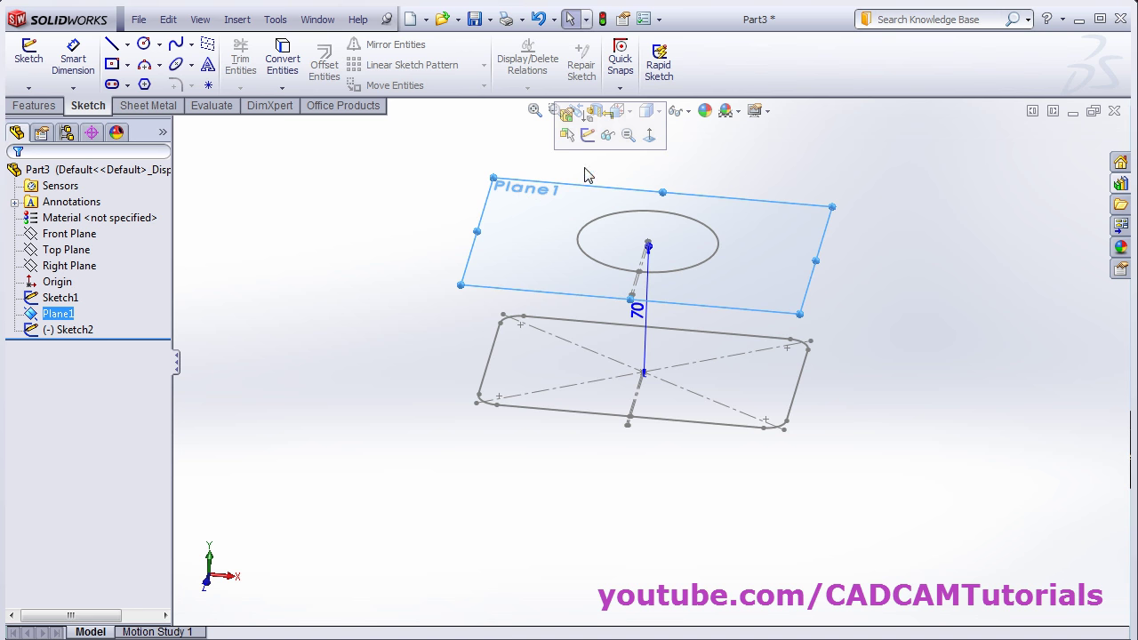
pyautogui.click(609, 139)
pyautogui.moveTo(583, 470); pyautogui.dragTo(560, 463, button='middle')
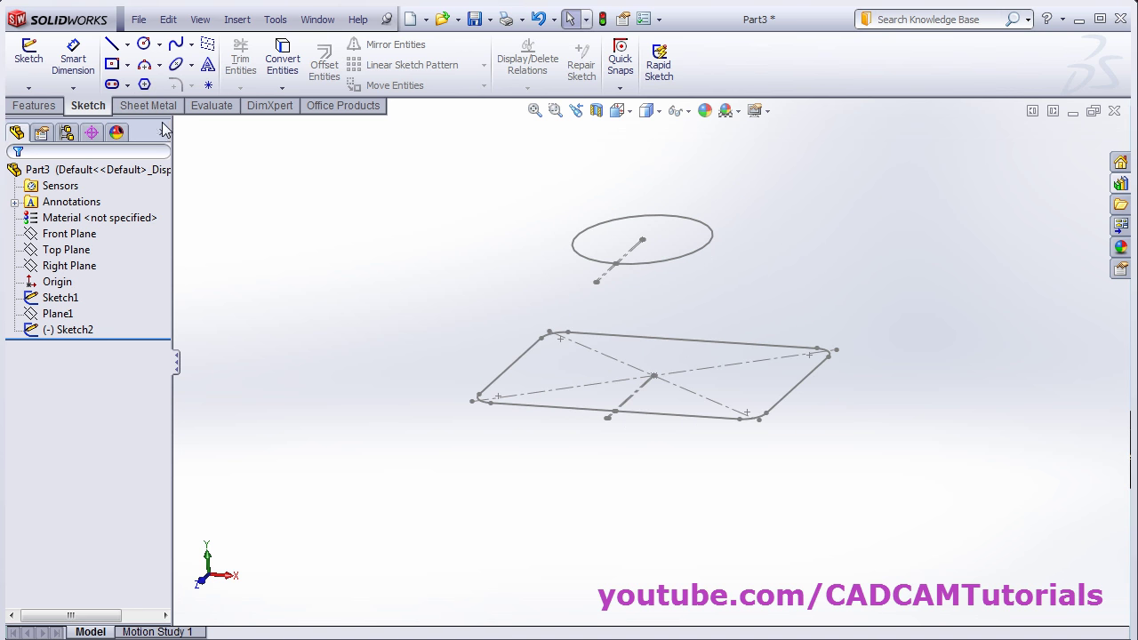
# Step: Create a 1 mm thick Lofted Bend from the open rectangle to the open circle, with the thickness on the inner side
pyautogui.click(151, 107)
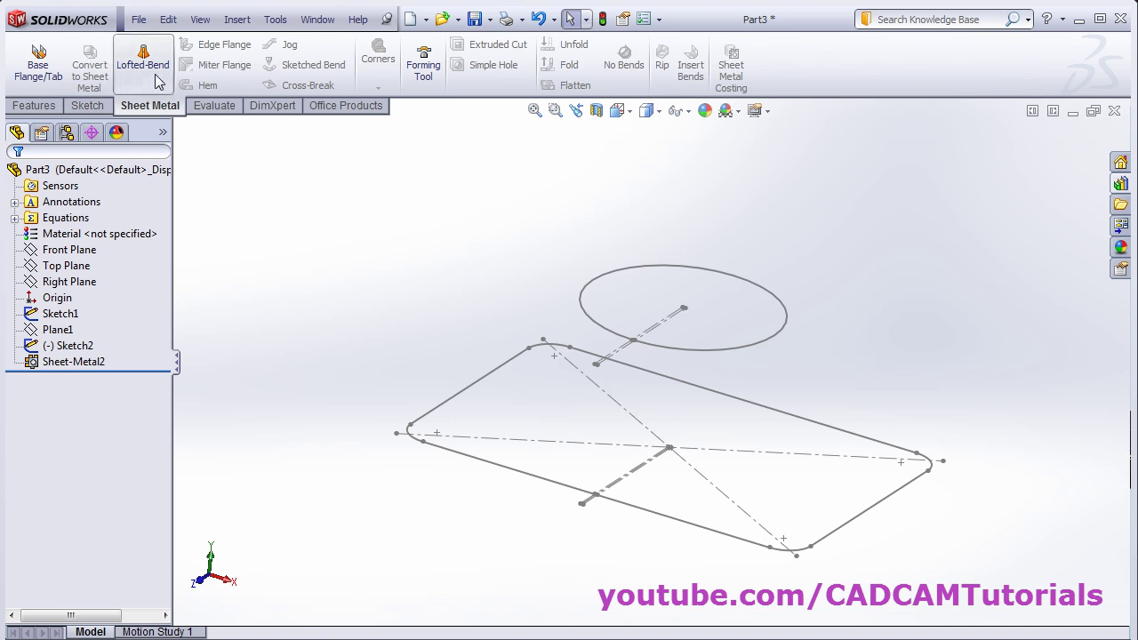
pyautogui.click(144, 64)
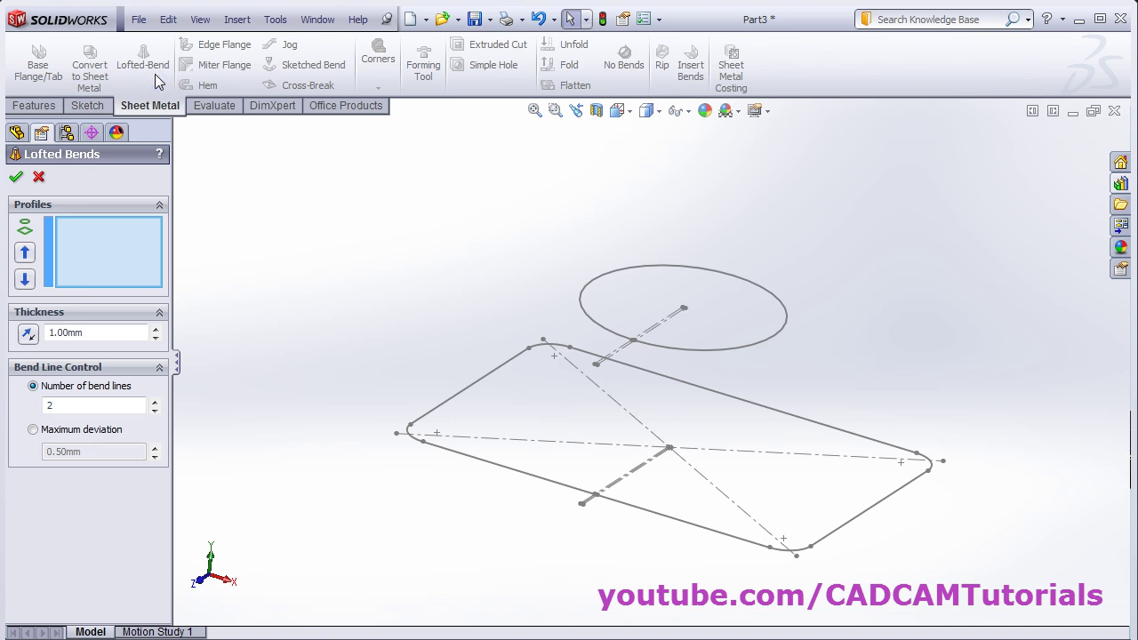
pyautogui.click(523, 474)
pyautogui.click(597, 329)
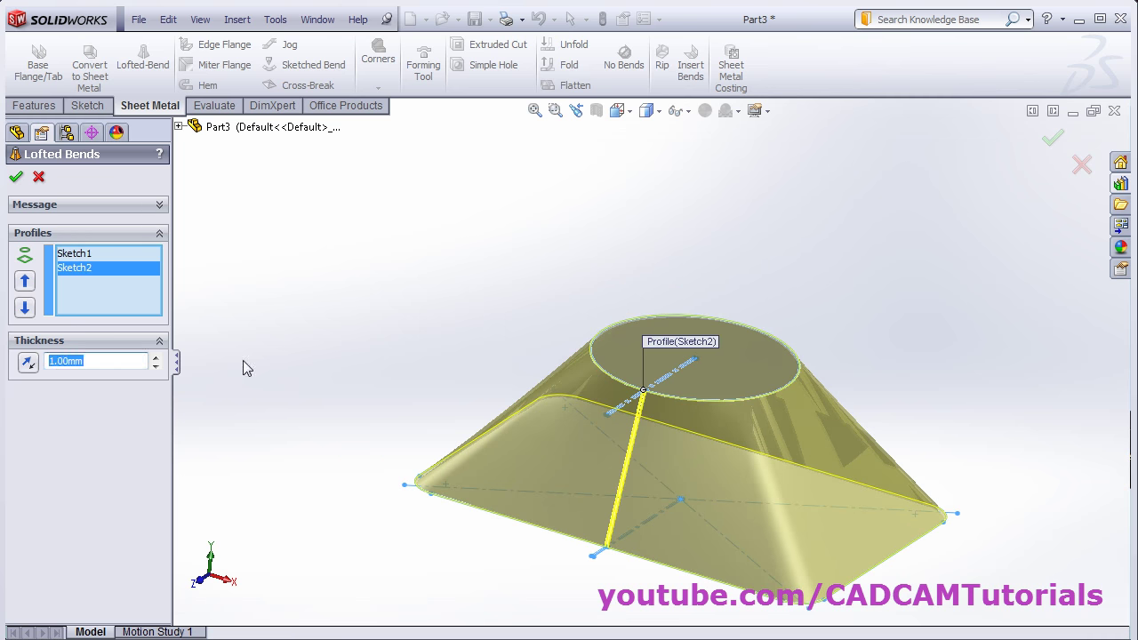
pyautogui.scroll(-5, 593, 350)
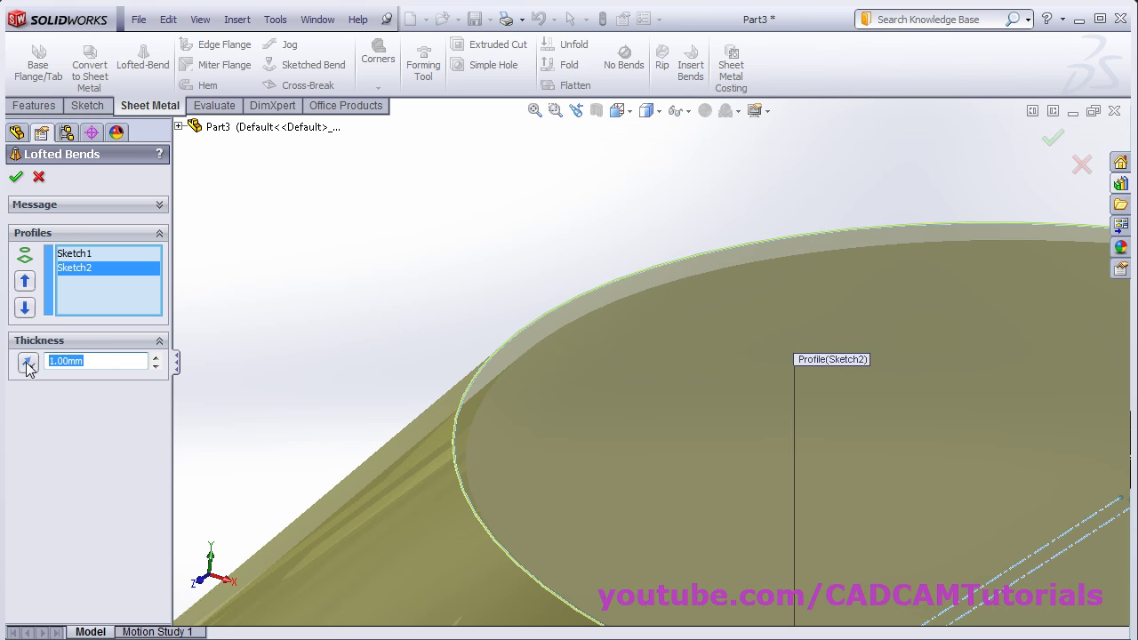
pyautogui.click(27, 364)
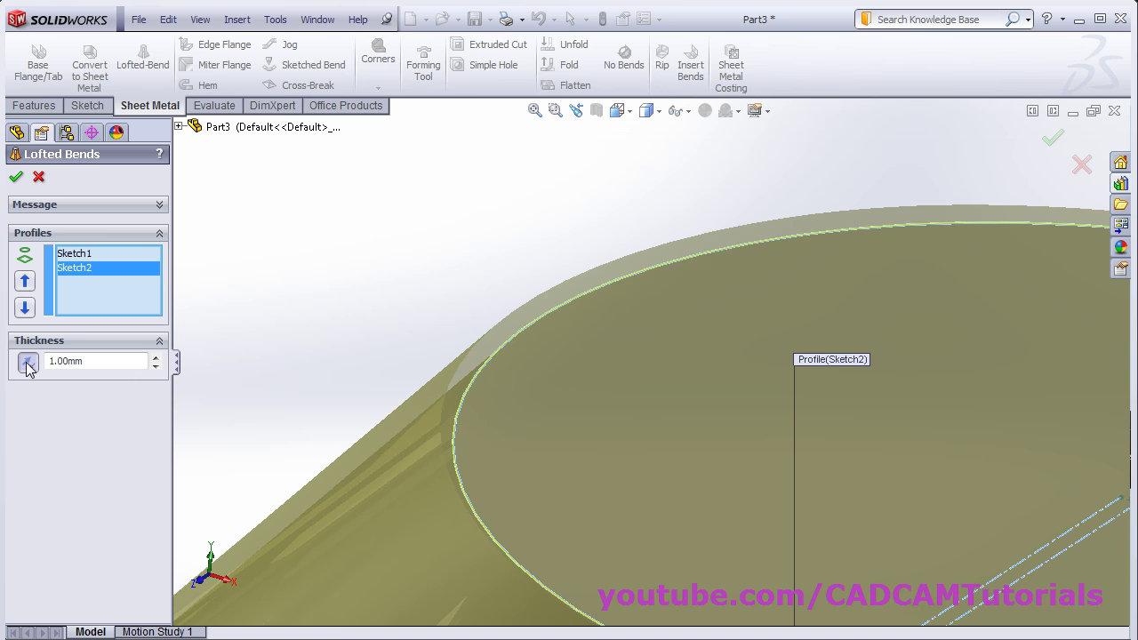
pyautogui.click(26, 364)
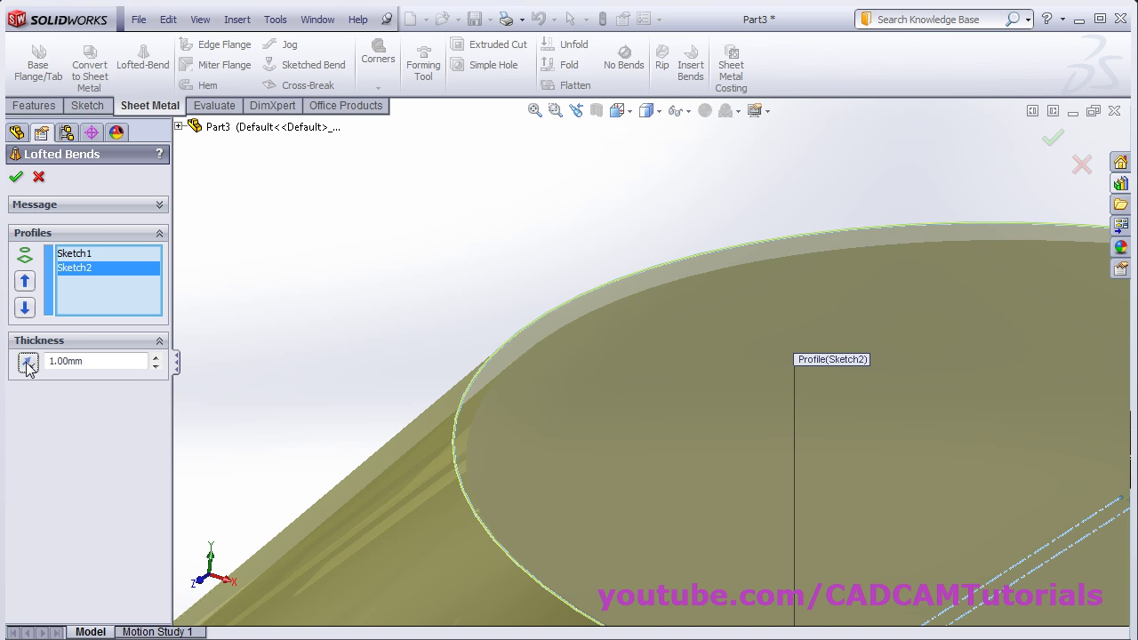
pyautogui.press('f')
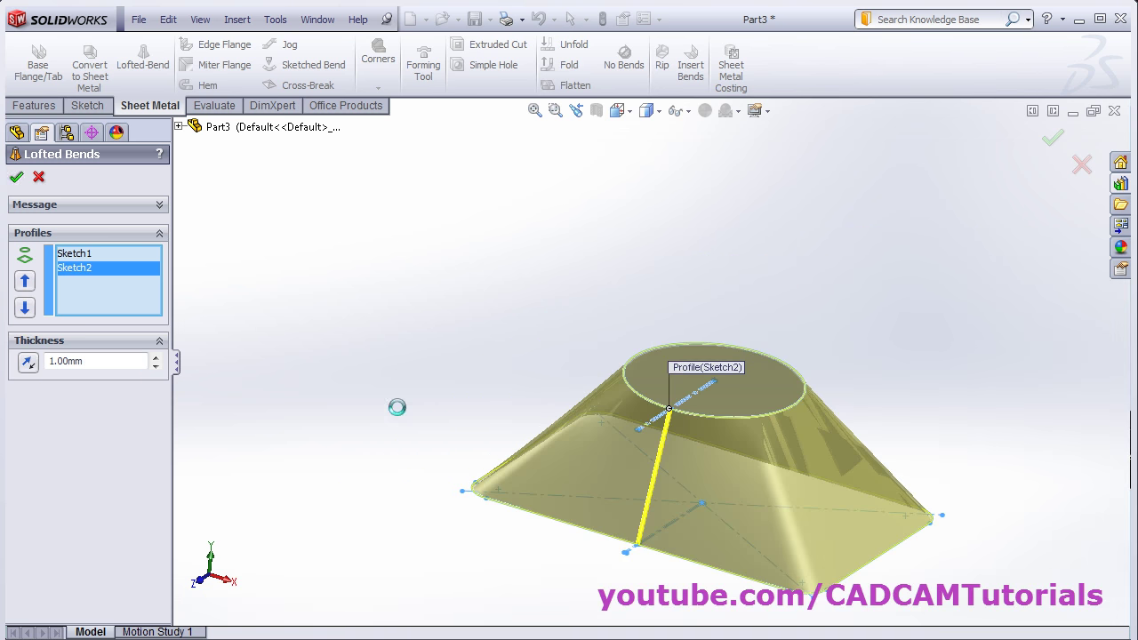
pyautogui.press('f')
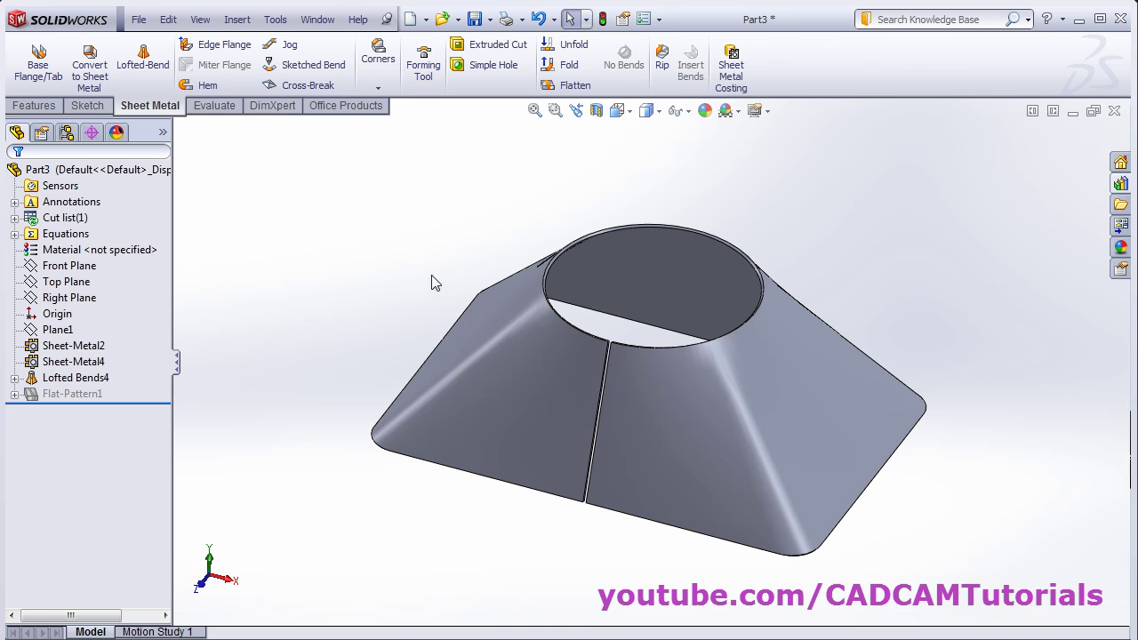
# Step: Create a new part document
pyautogui.click(410, 19)
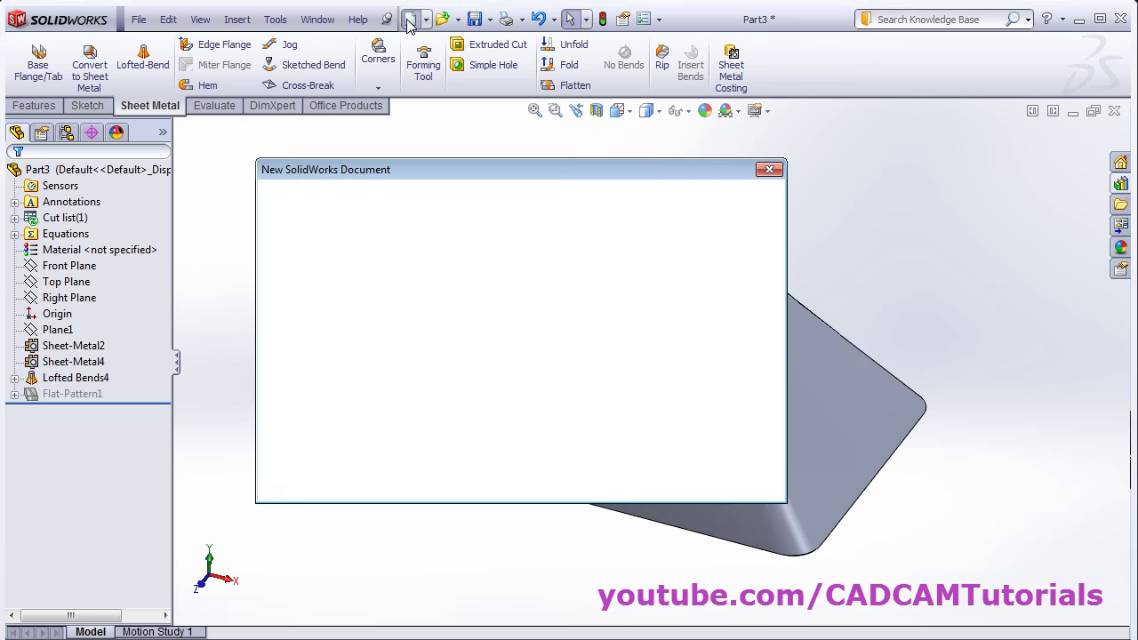
pyautogui.click(581, 482)
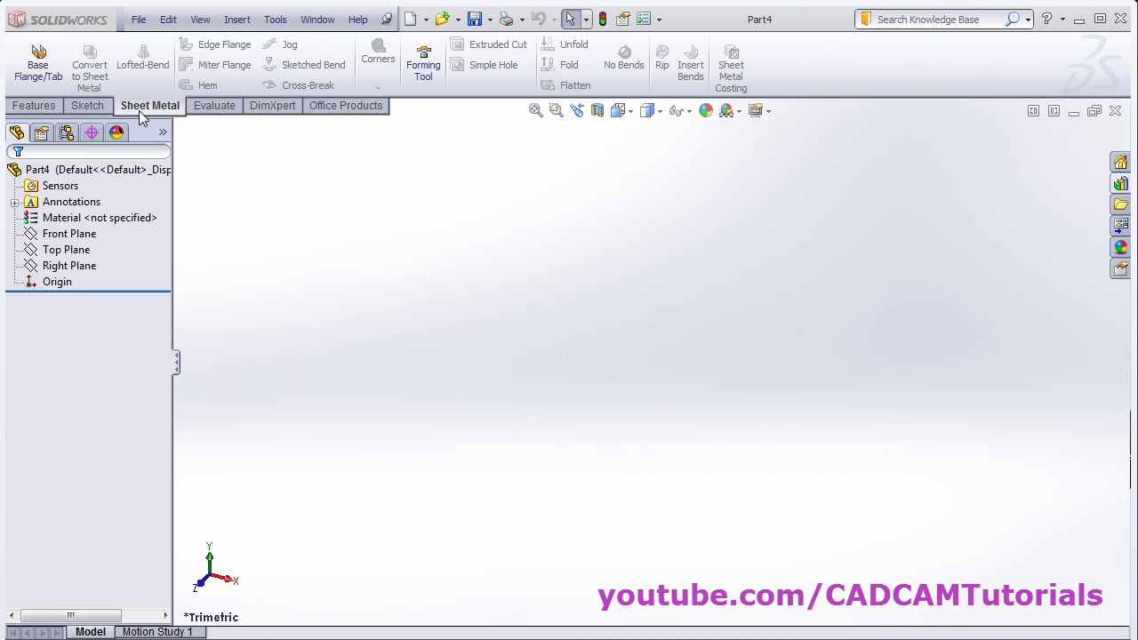
# Step: Start a sketch on the Top Plane and draw a circle of about 82 mm radius centred on the origin
pyautogui.click(87, 105)
pyautogui.click(28, 55)
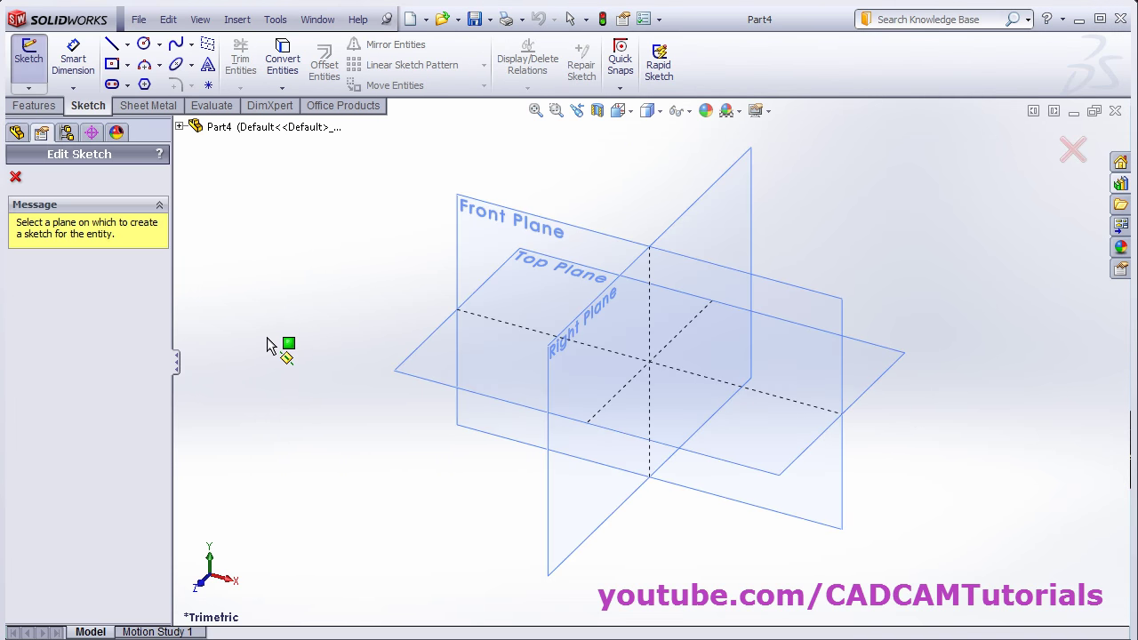
pyautogui.click(426, 375)
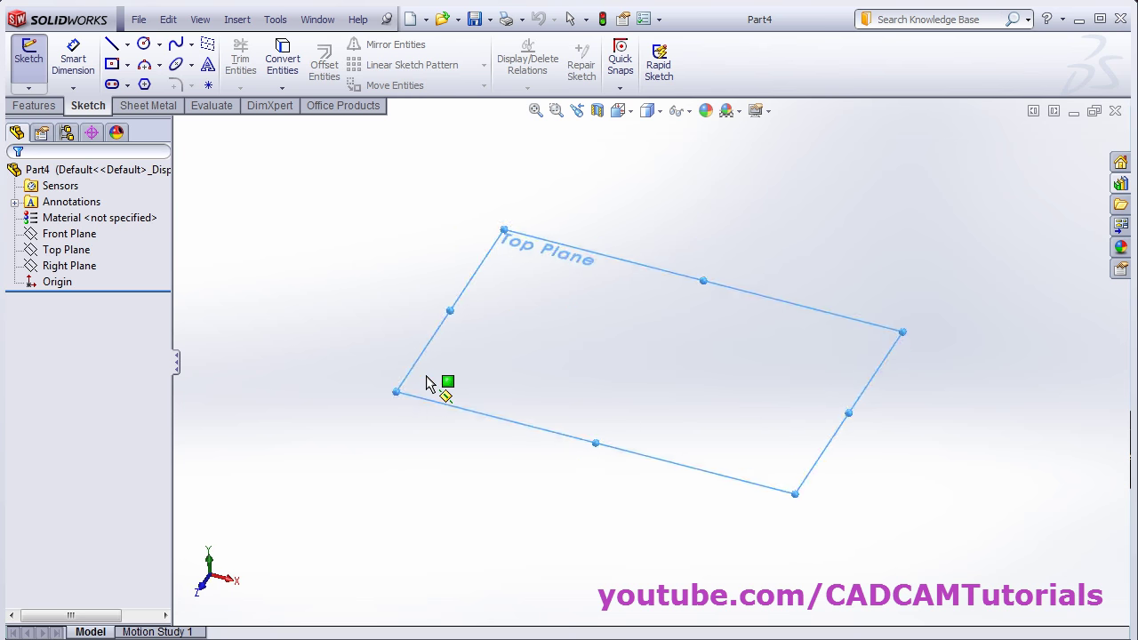
pyautogui.click(143, 44)
pyautogui.click(653, 360)
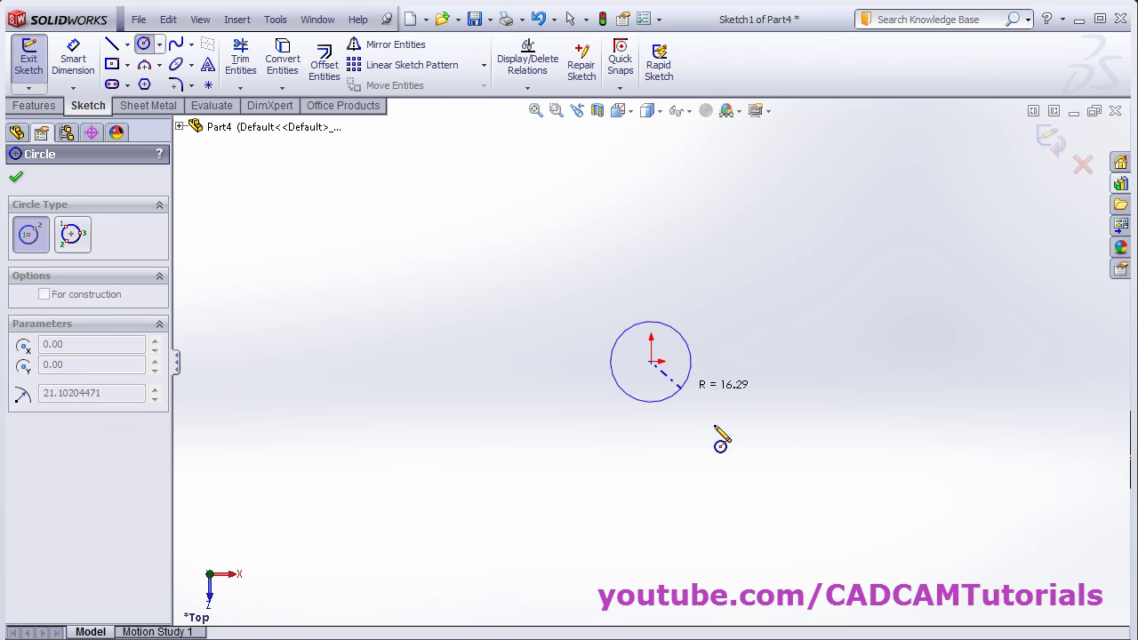
pyautogui.click(794, 504)
# Step: Dimension the circle's diameter as 150 mm
pyautogui.click(73, 62)
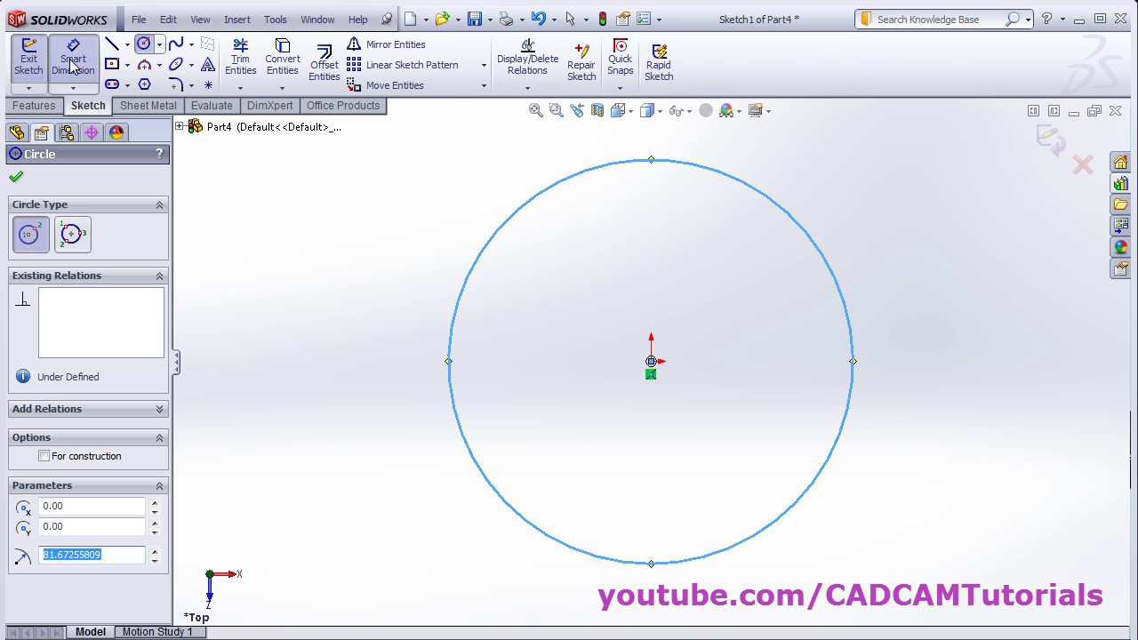
pyautogui.click(840, 279)
pyautogui.click(921, 349)
pyautogui.write('150')
pyautogui.press('Return')
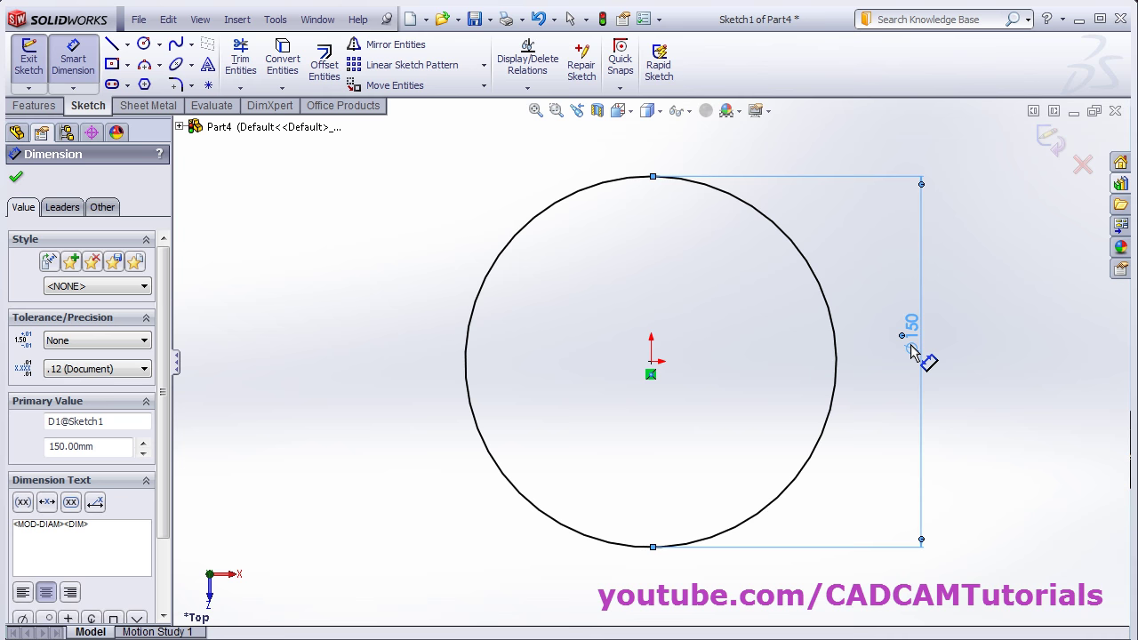
pyautogui.click(634, 347)
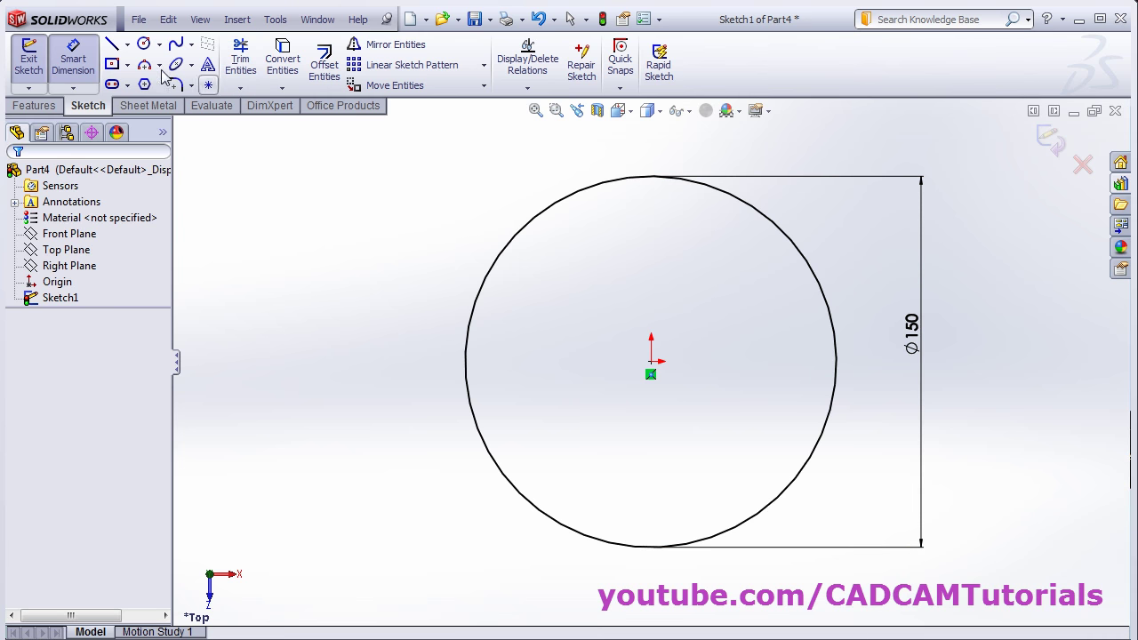
# Step: Draw a vertical centerline about 91 mm long from the origin down past the circle's lower edge
pyautogui.click(128, 44)
pyautogui.click(151, 82)
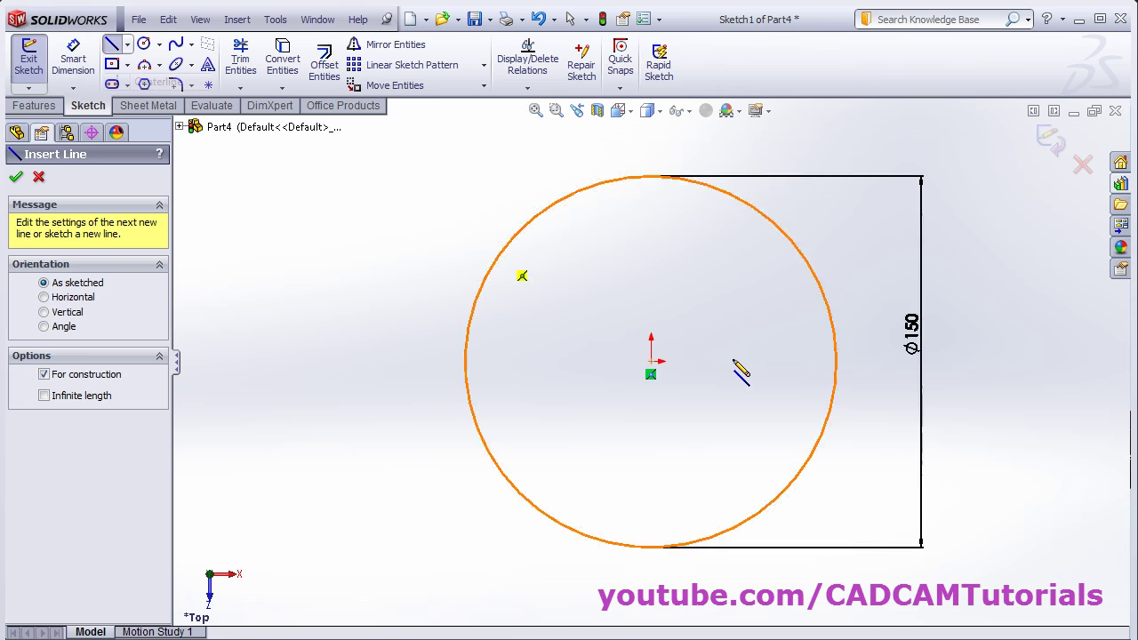
pyautogui.click(651, 362)
pyautogui.click(651, 589)
pyautogui.scroll(-4, 658, 569)
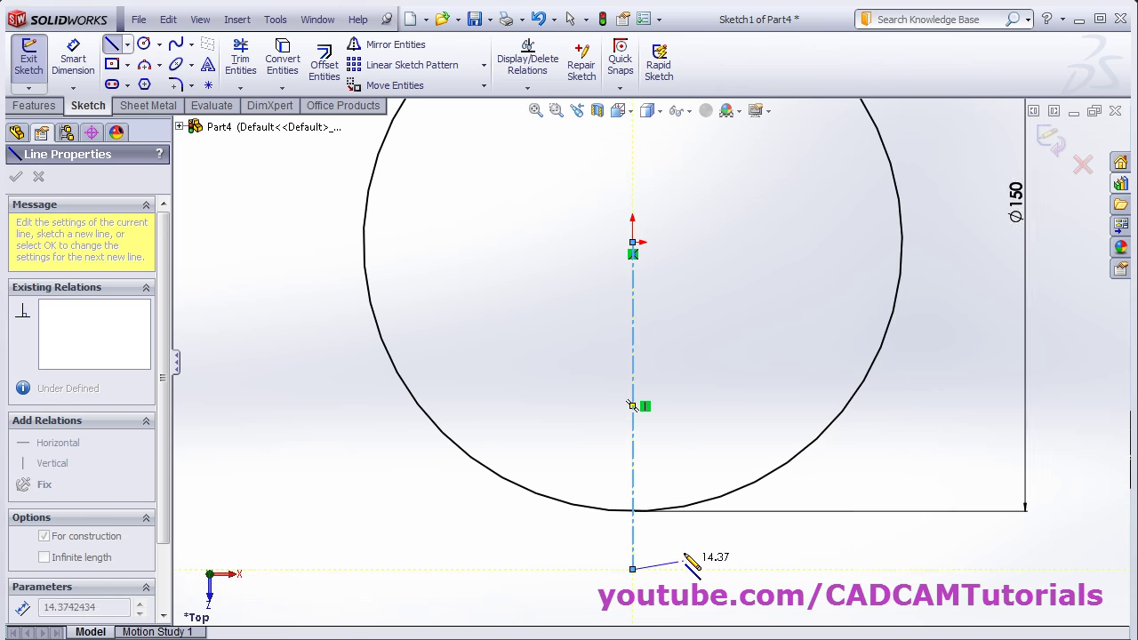
# Step: Offset the vertical centerline by 0.5 mm in both directions, with dimensions added
pyautogui.click(324, 64)
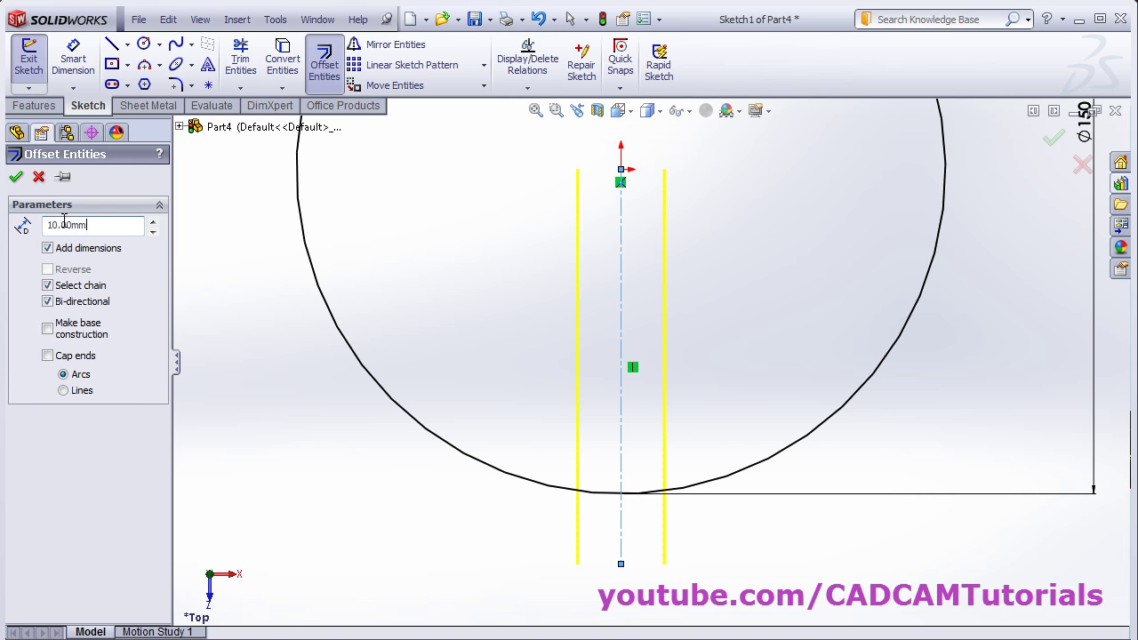
pyautogui.press('Return')
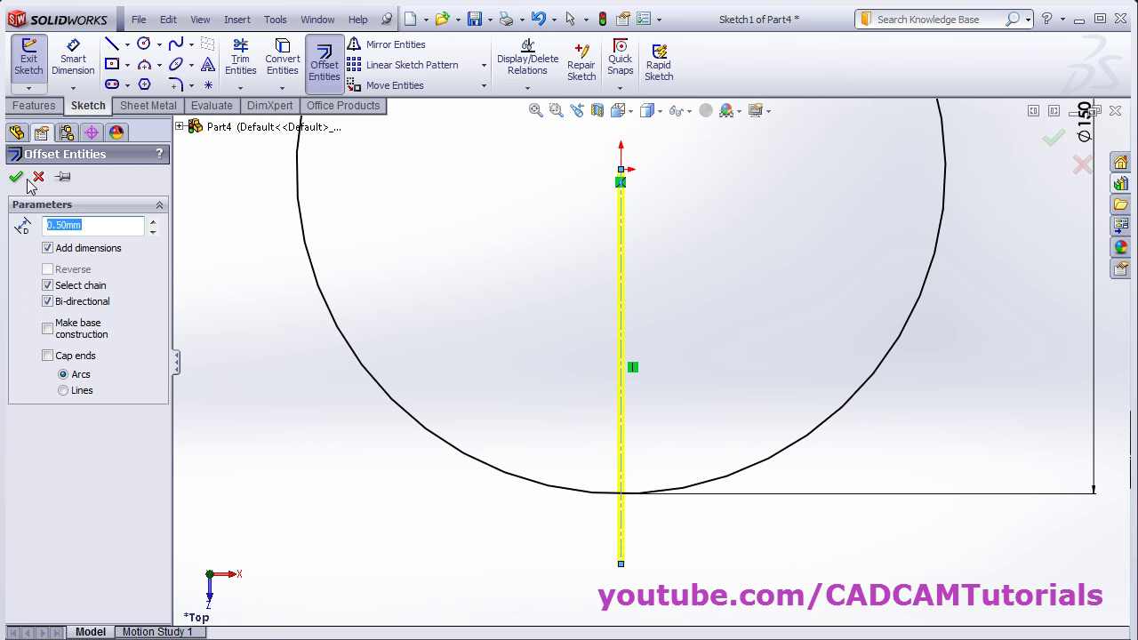
pyautogui.click(16, 177)
# Step: Convert the two offset lines beside the centerline to construction geometry
pyautogui.scroll(-5, 635, 470)
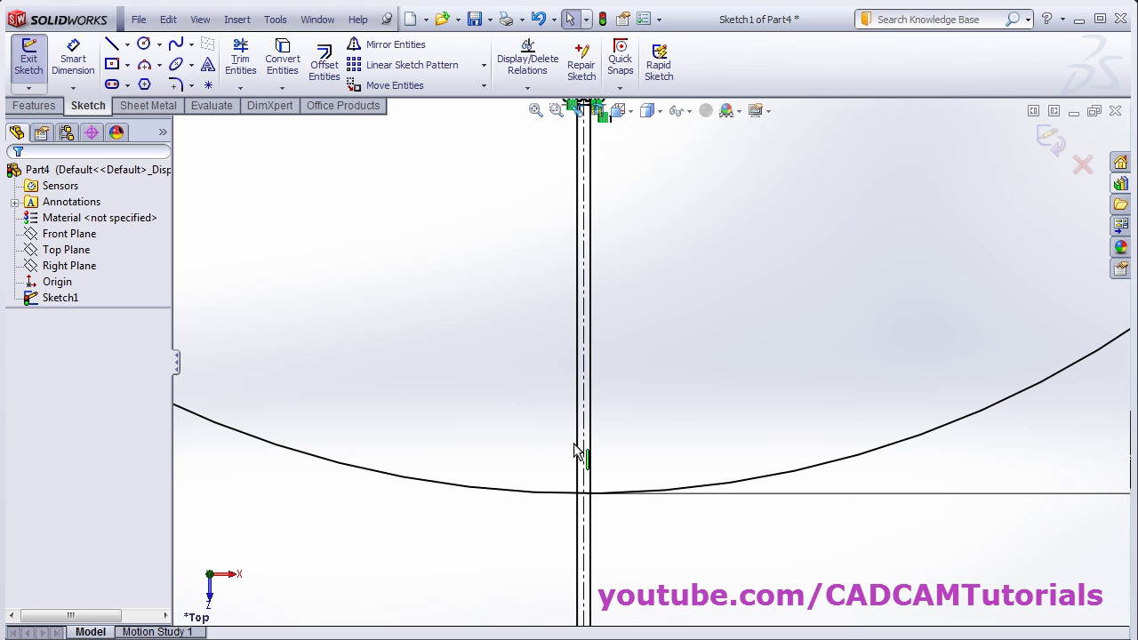
pyautogui.click(579, 449)
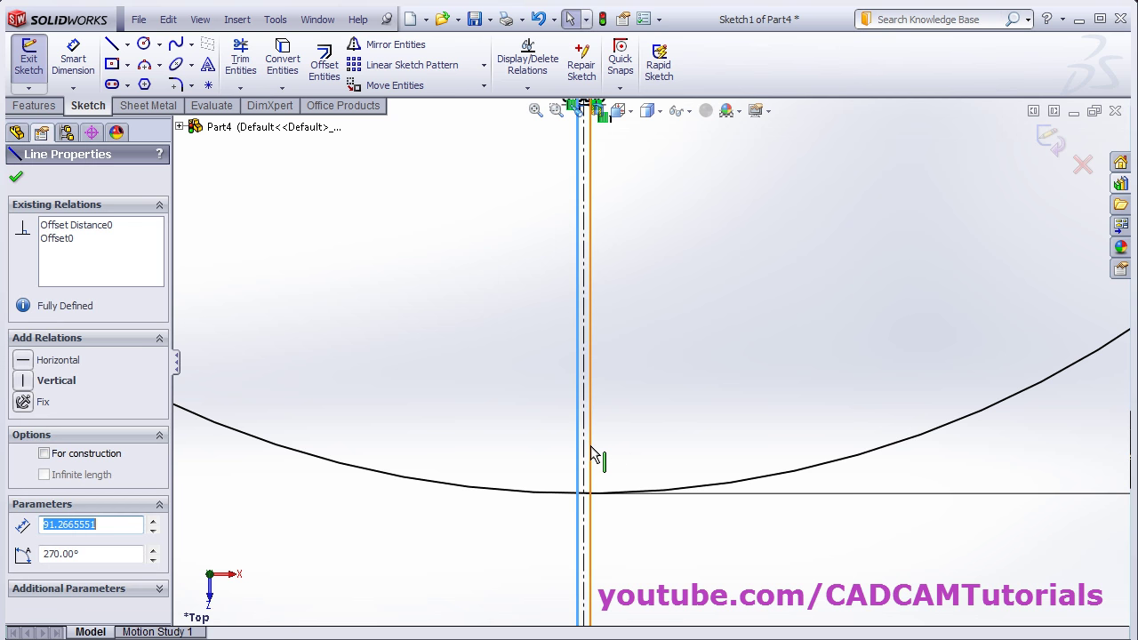
pyautogui.keyDown('ctrl'); pyautogui.click(591, 450); pyautogui.keyUp('ctrl')
pyautogui.moveTo(166, 465); pyautogui.dragTo(166, 517)
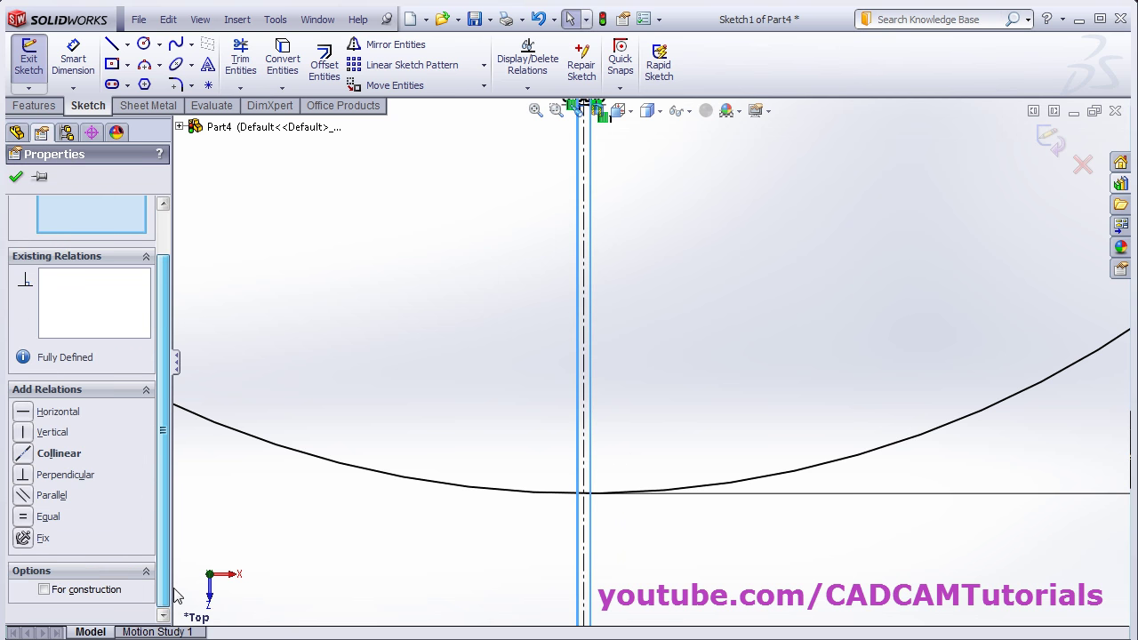
pyautogui.click(43, 591)
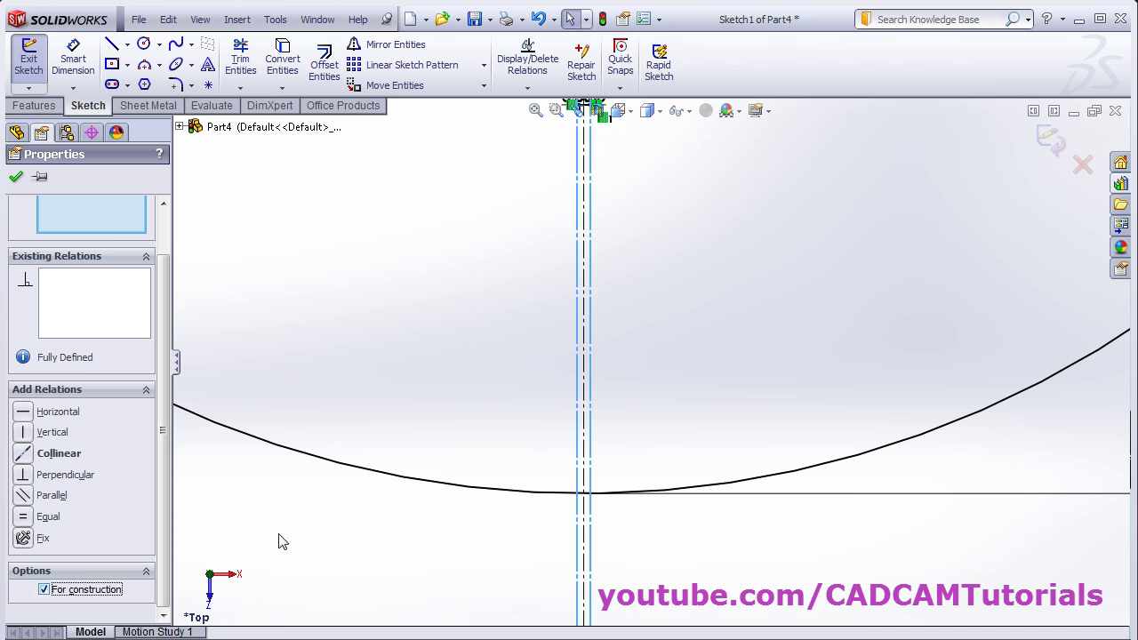
pyautogui.click(16, 178)
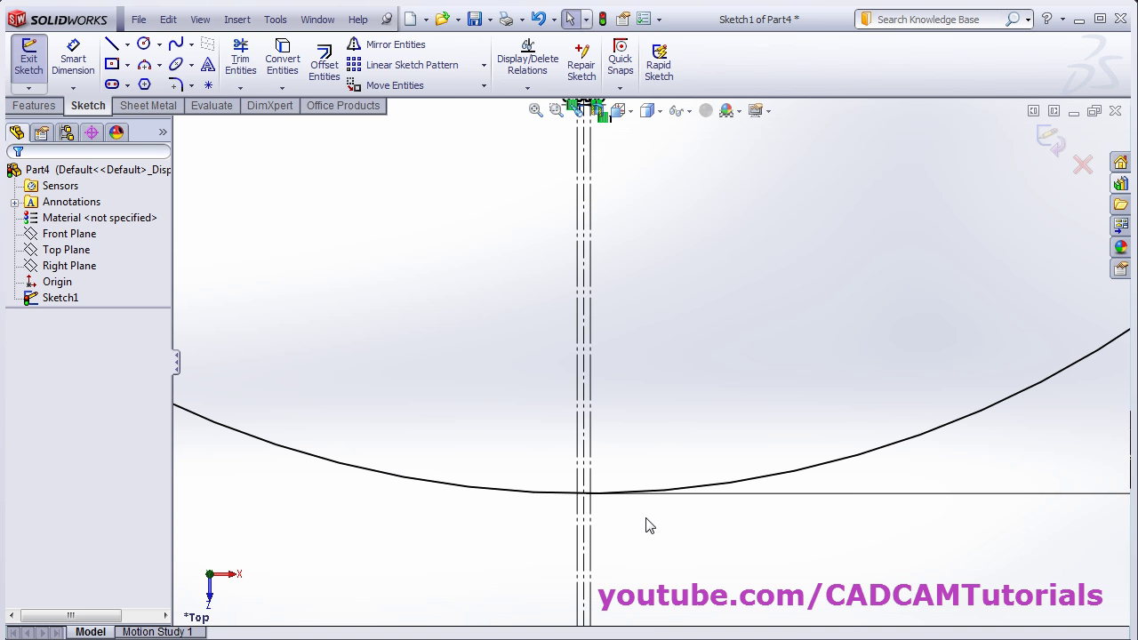
# Step: Trim away the circle's lower edge between the two offset construction lines using Trim to closest, and exit the sketch
pyautogui.scroll(-2, 498, 409)
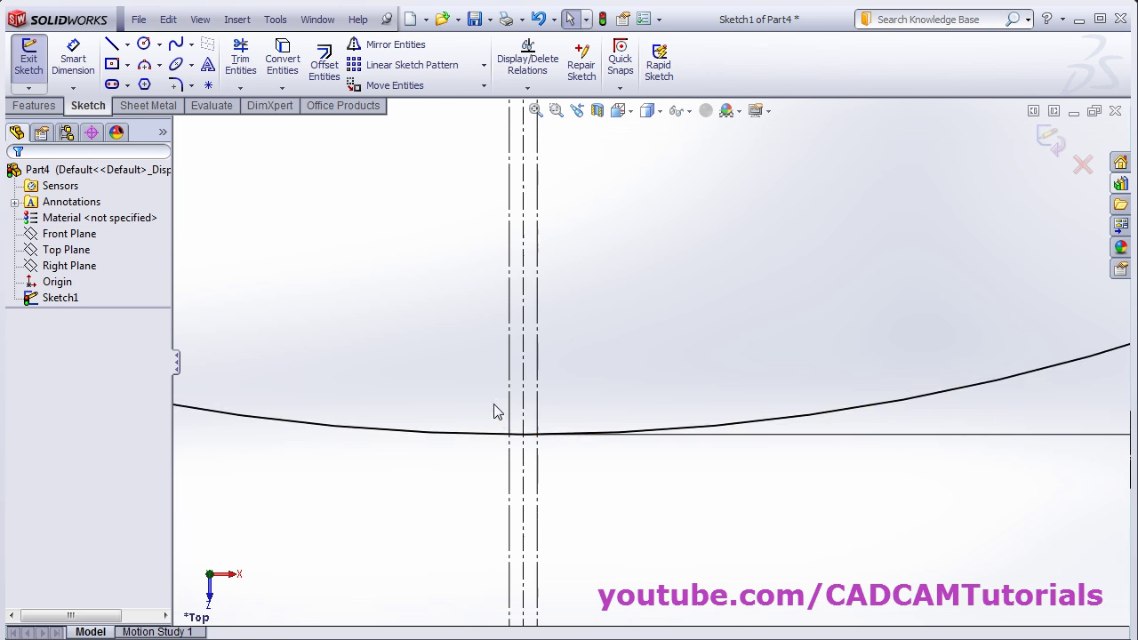
pyautogui.click(240, 62)
pyautogui.click(587, 452)
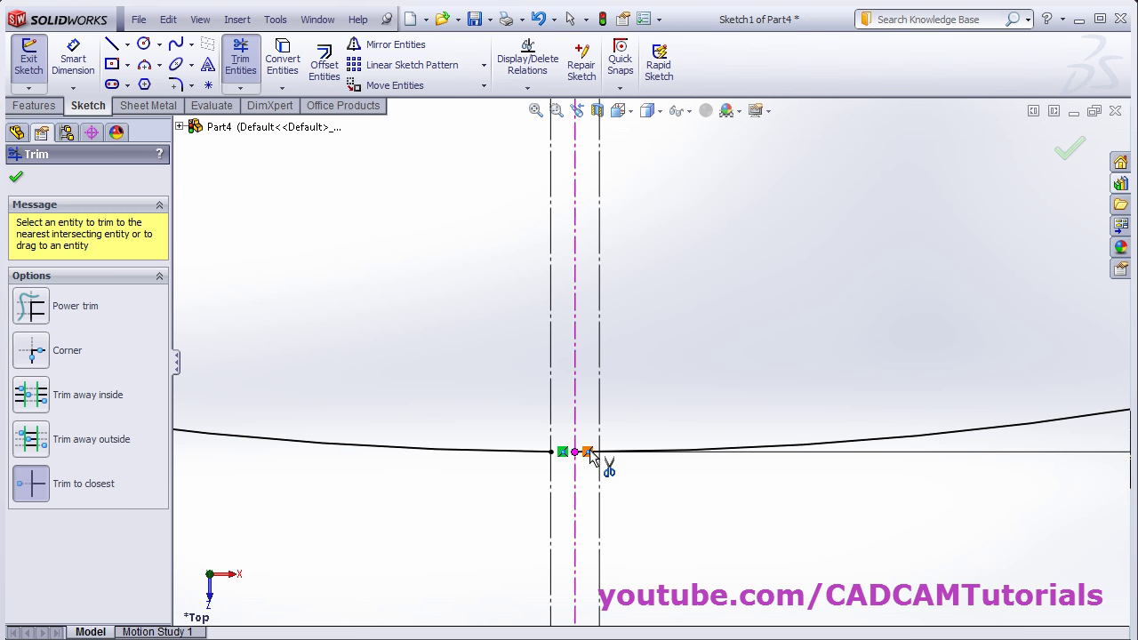
pyautogui.click(1071, 150)
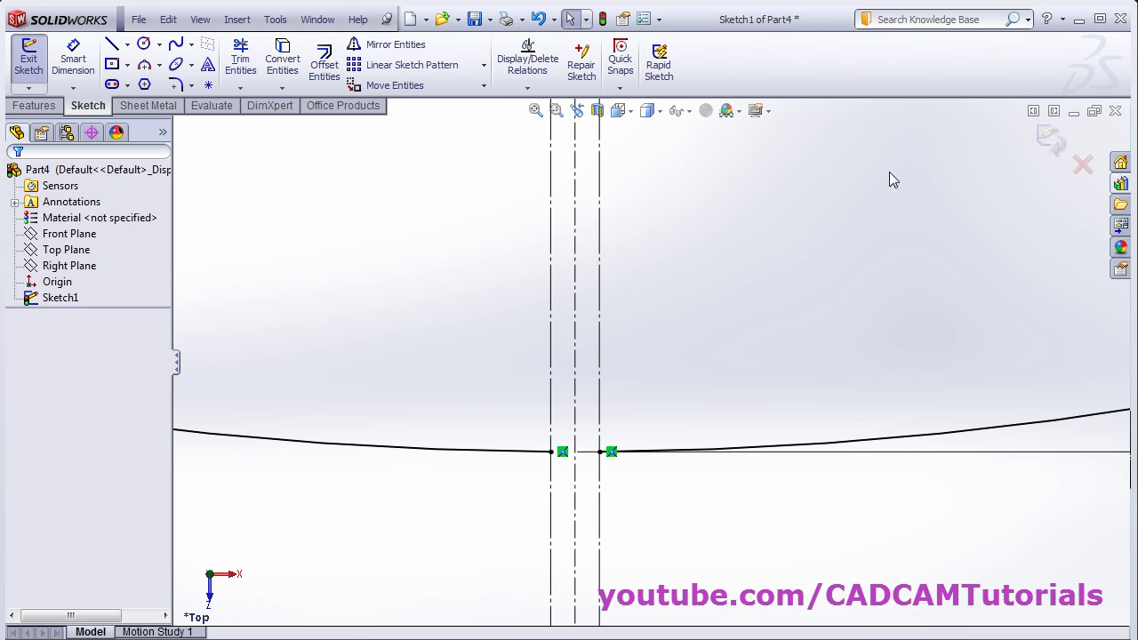
pyautogui.click(535, 110)
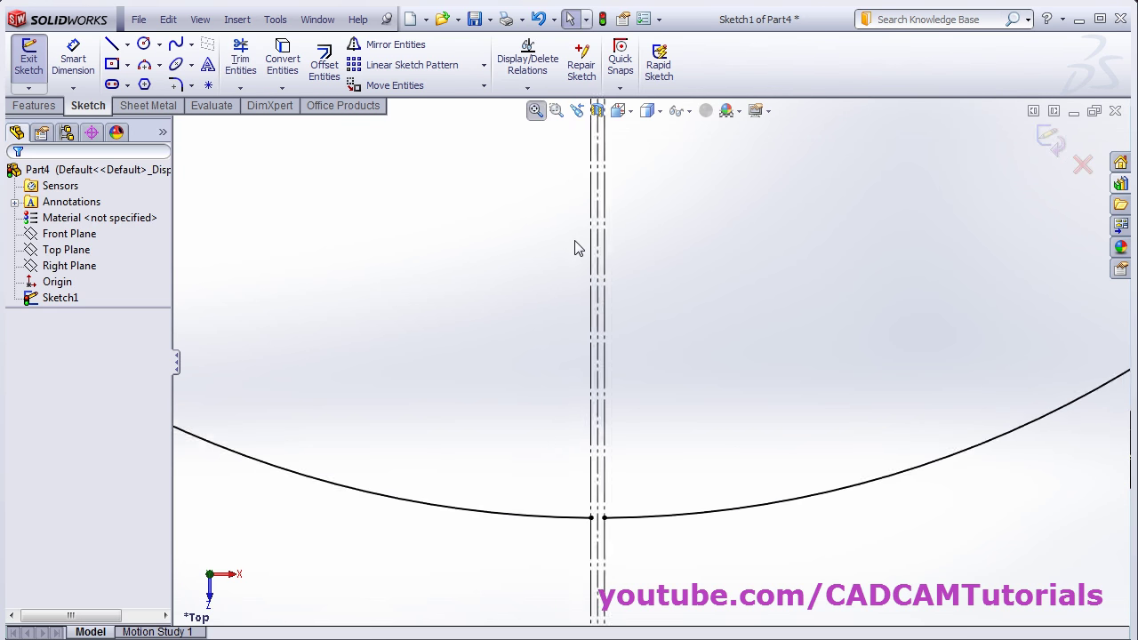
pyautogui.click(1047, 141)
# Step: Create a reference plane offset 100 mm above the Top Plane
pyautogui.moveTo(731, 462); pyautogui.dragTo(714, 279, button='middle')
pyautogui.click(32, 107)
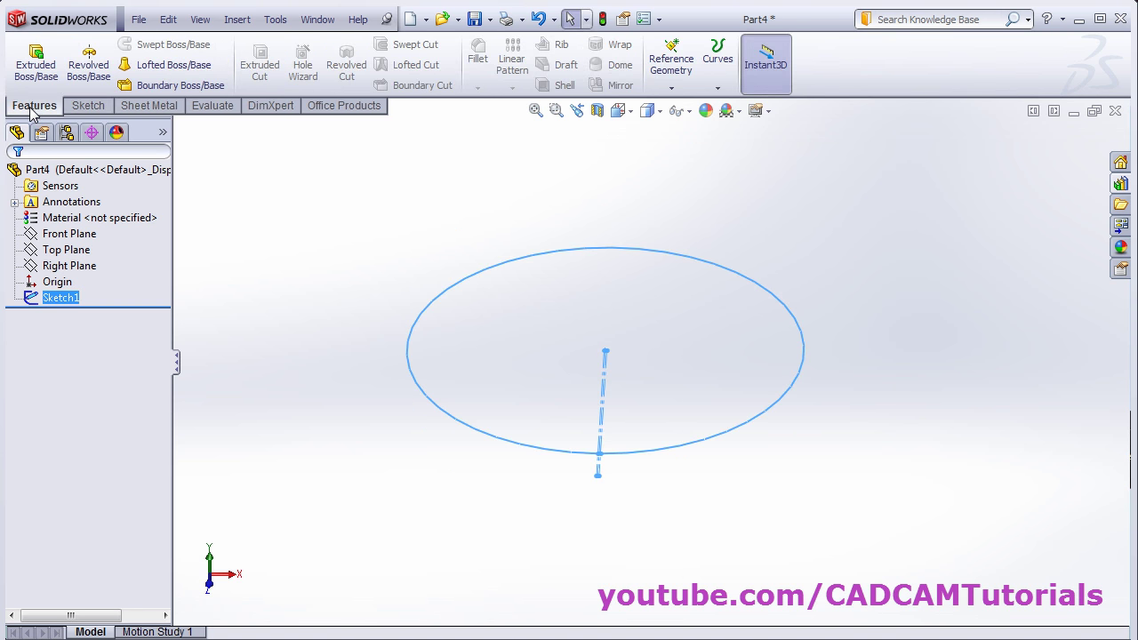
pyautogui.click(671, 88)
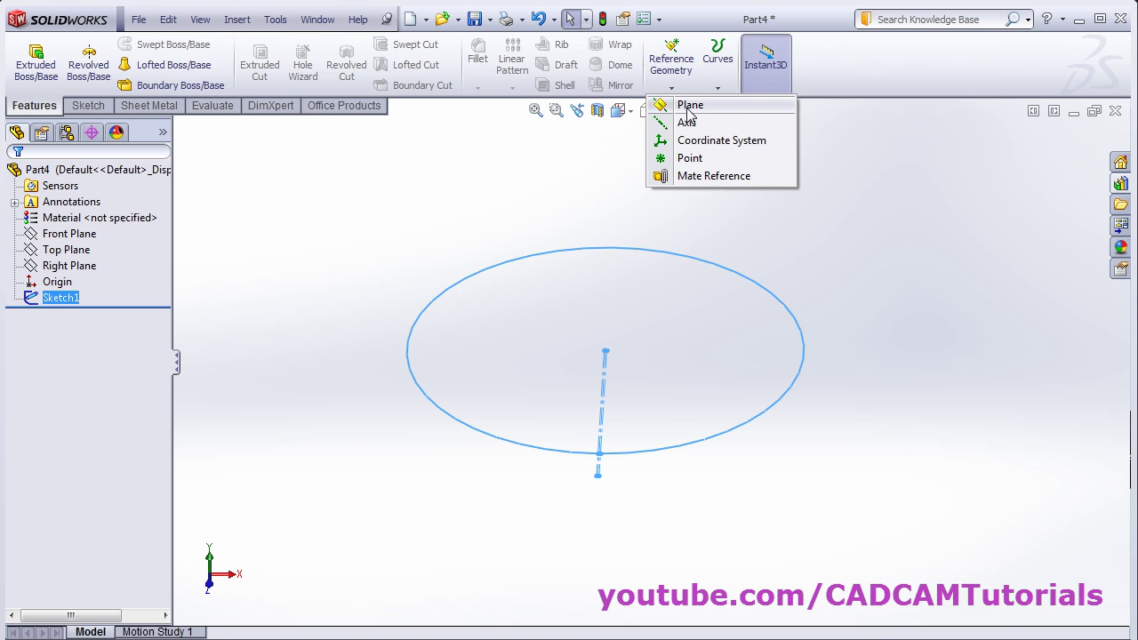
pyautogui.click(690, 106)
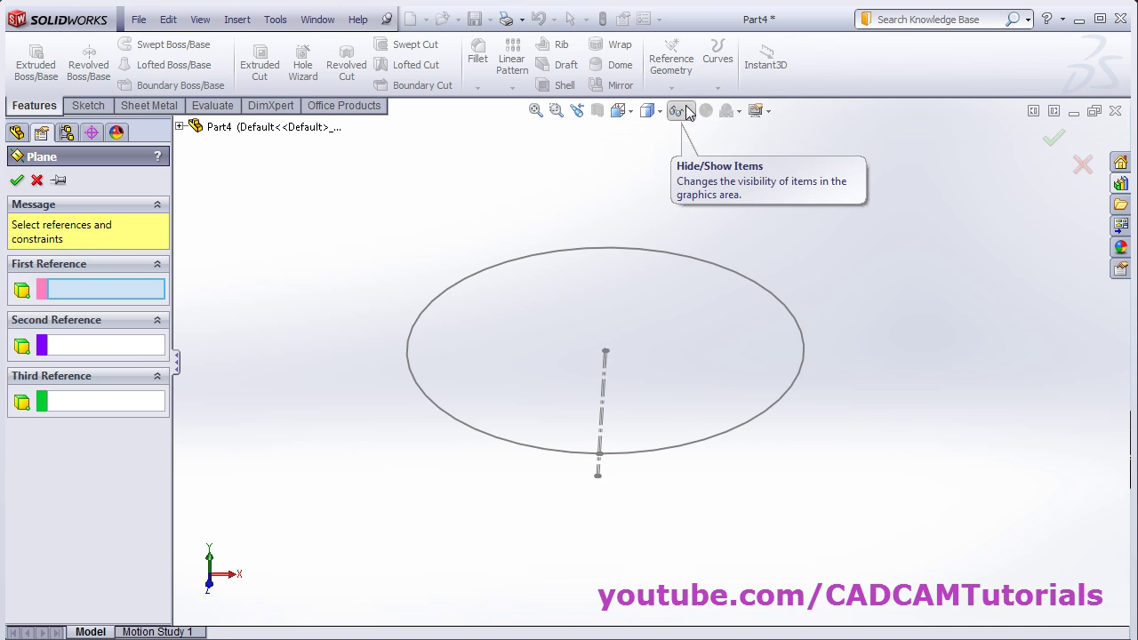
pyautogui.click(179, 127)
pyautogui.click(246, 206)
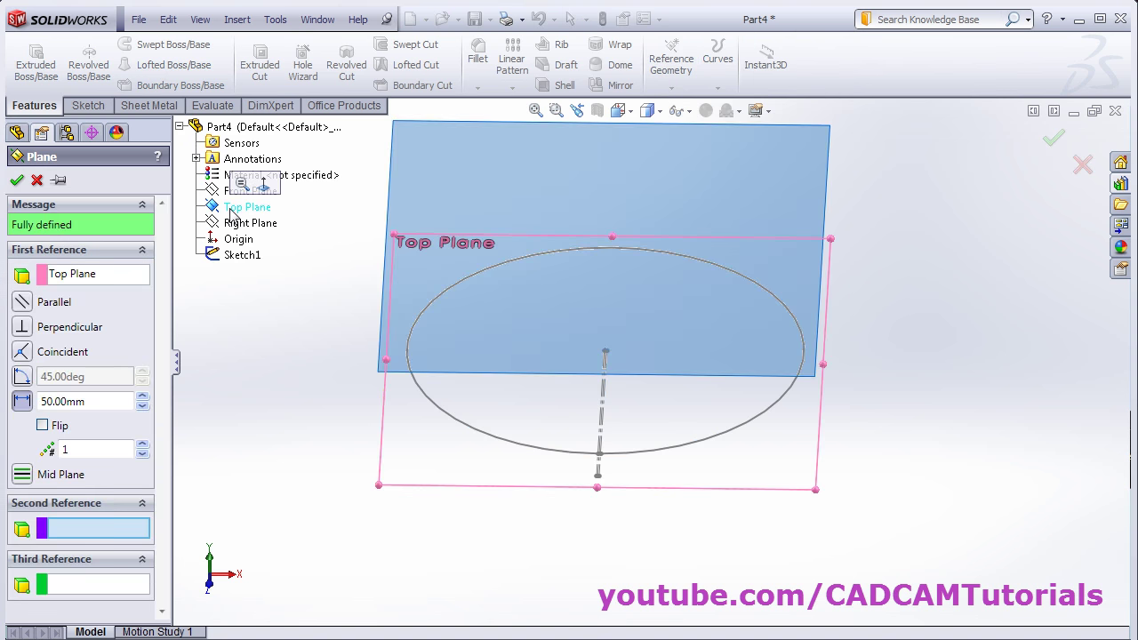
pyautogui.doubleClick(103, 407)
pyautogui.write('70')
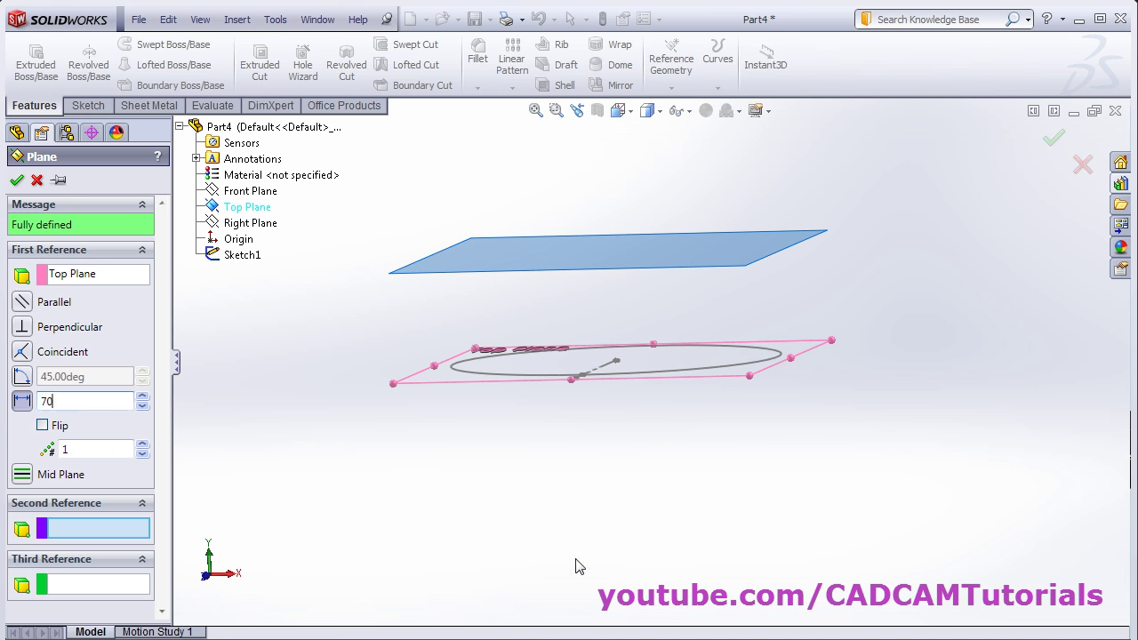
pyautogui.press('BackSpace')
pyautogui.press('BackSpace')
pyautogui.write('100')
pyautogui.press('Return')
pyautogui.press('Return')
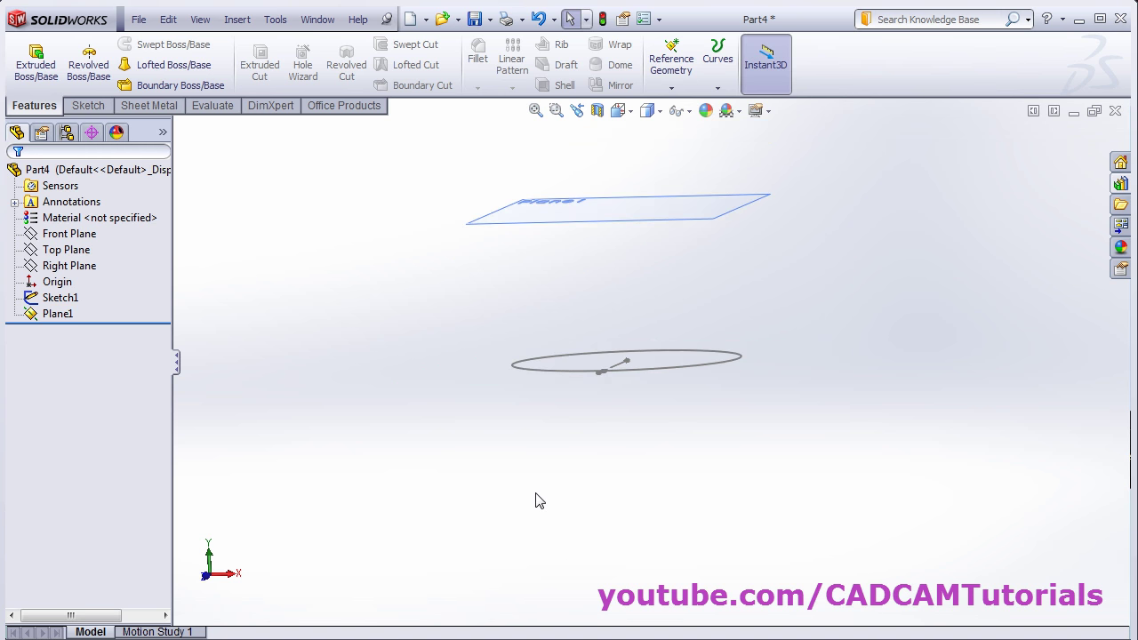
# Step: Start a sketch on the new offset plane and draw a circle of about 14 mm radius centred on the origin
pyautogui.moveTo(696, 289); pyautogui.dragTo(318, 232, button='middle')
pyautogui.click(88, 105)
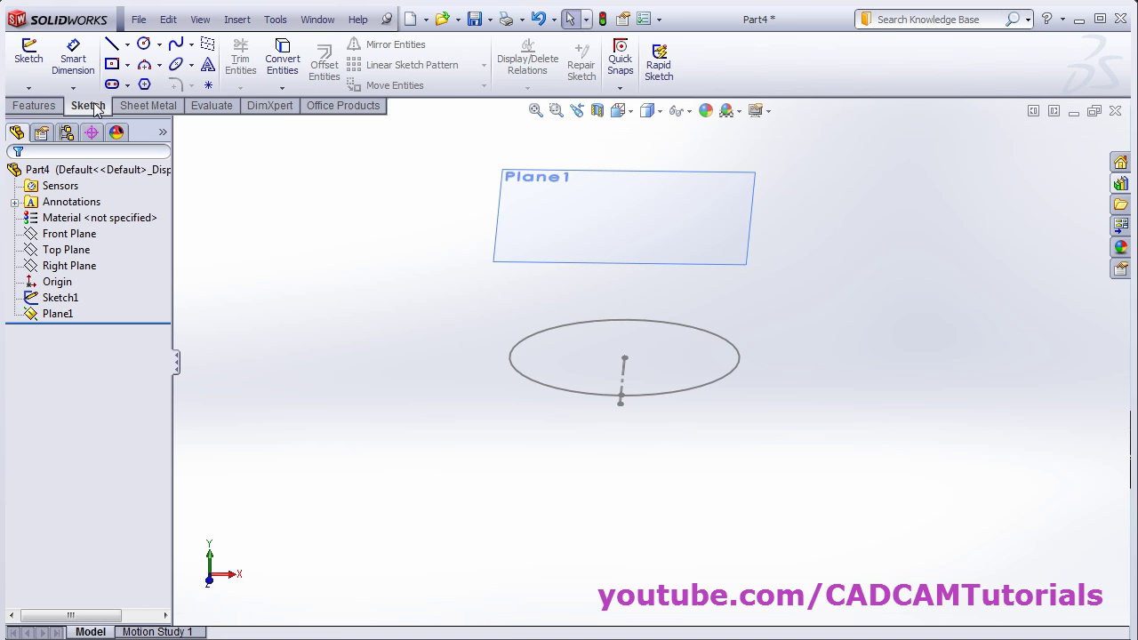
pyautogui.click(28, 55)
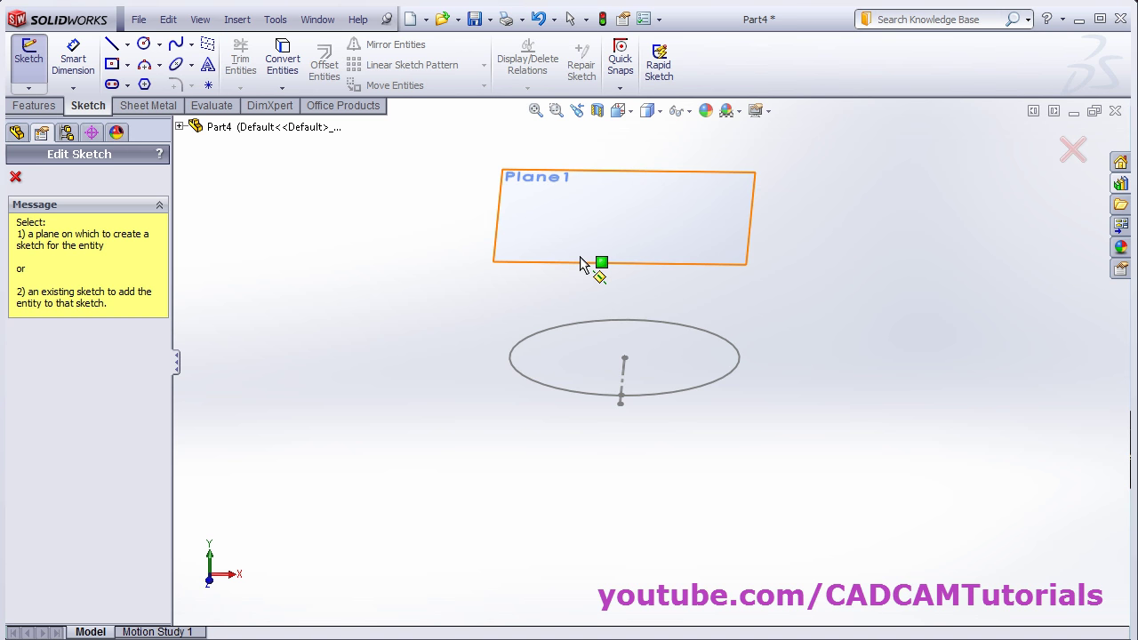
pyautogui.click(581, 263)
pyautogui.click(620, 110)
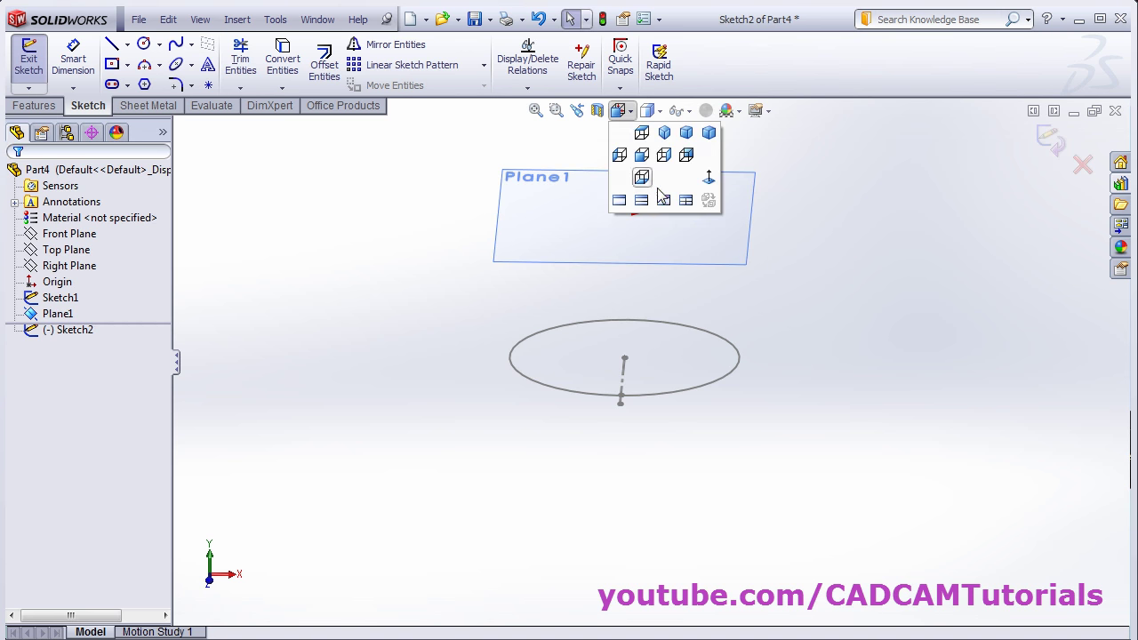
pyautogui.click(708, 178)
pyautogui.click(144, 44)
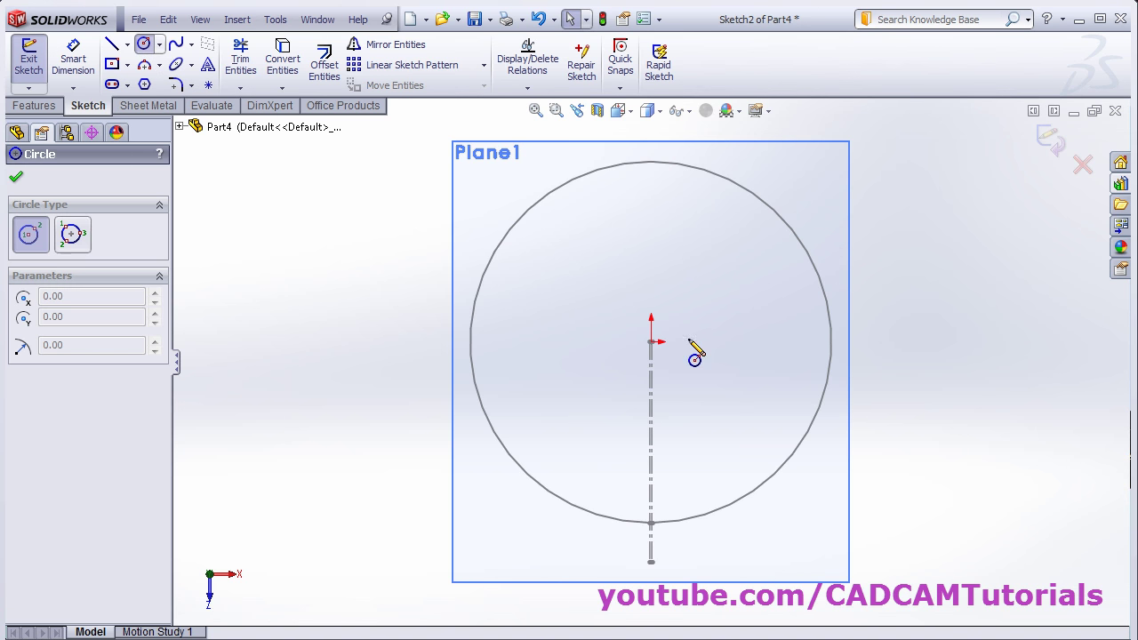
pyautogui.click(651, 341)
pyautogui.click(683, 336)
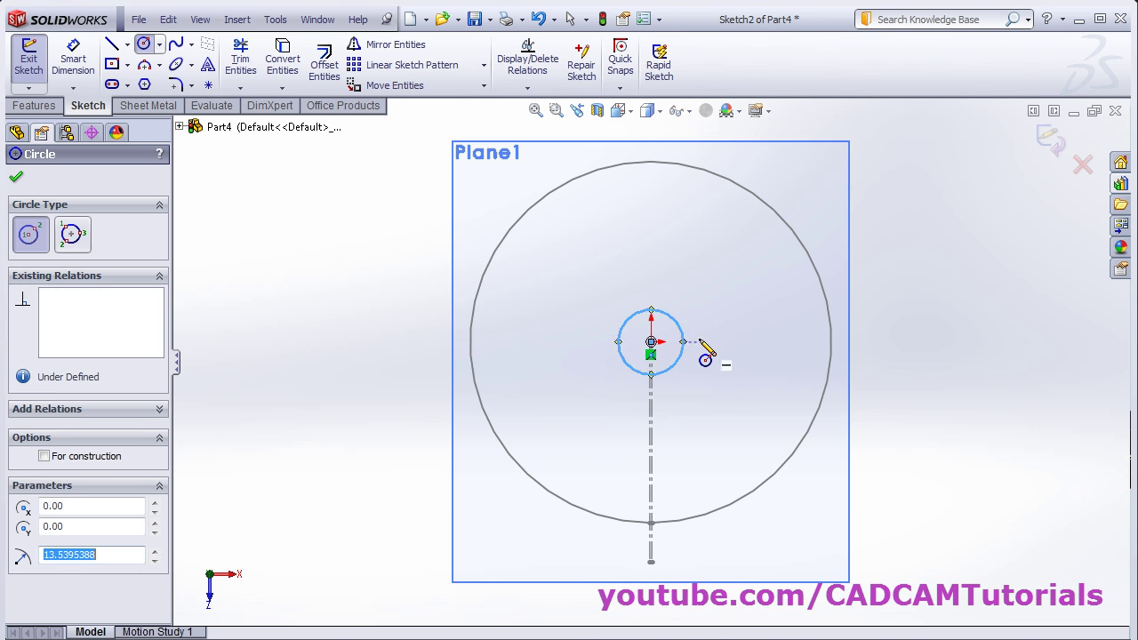
# Step: Dimension the small circle's diameter as 25 mm
pyautogui.press('d')
pyautogui.click(676, 327)
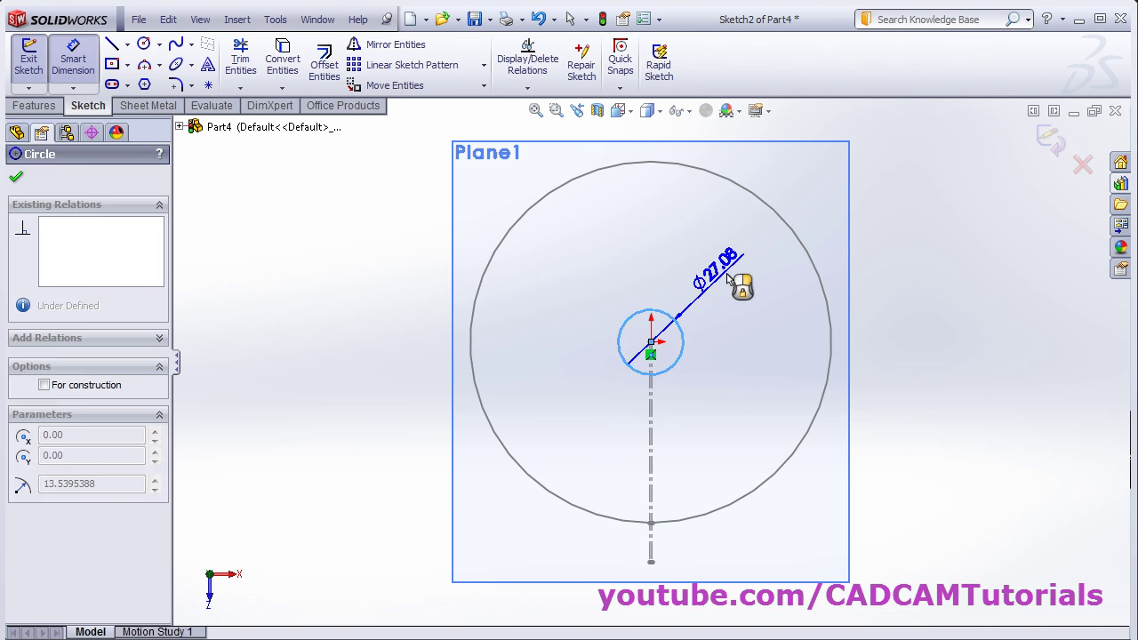
pyautogui.click(742, 286)
pyautogui.write('25')
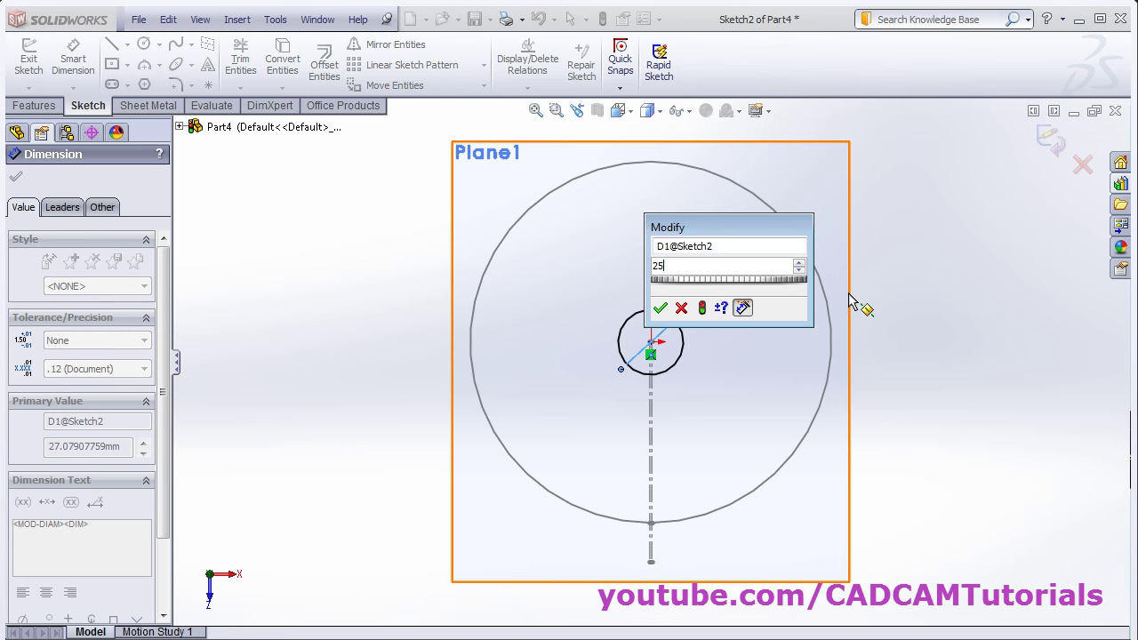
pyautogui.press('Return')
# Step: Project the two offset construction lines of the first sketch into the current sketch with Convert Entities
pyautogui.scroll(-5, 659, 364)
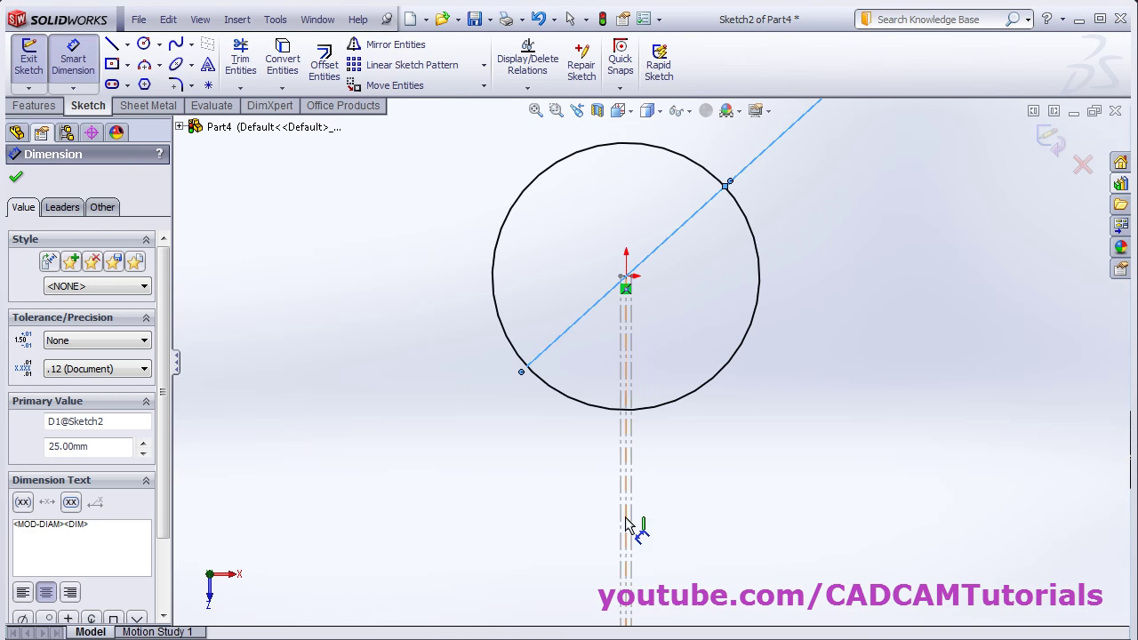
pyautogui.click(282, 59)
pyautogui.click(623, 454)
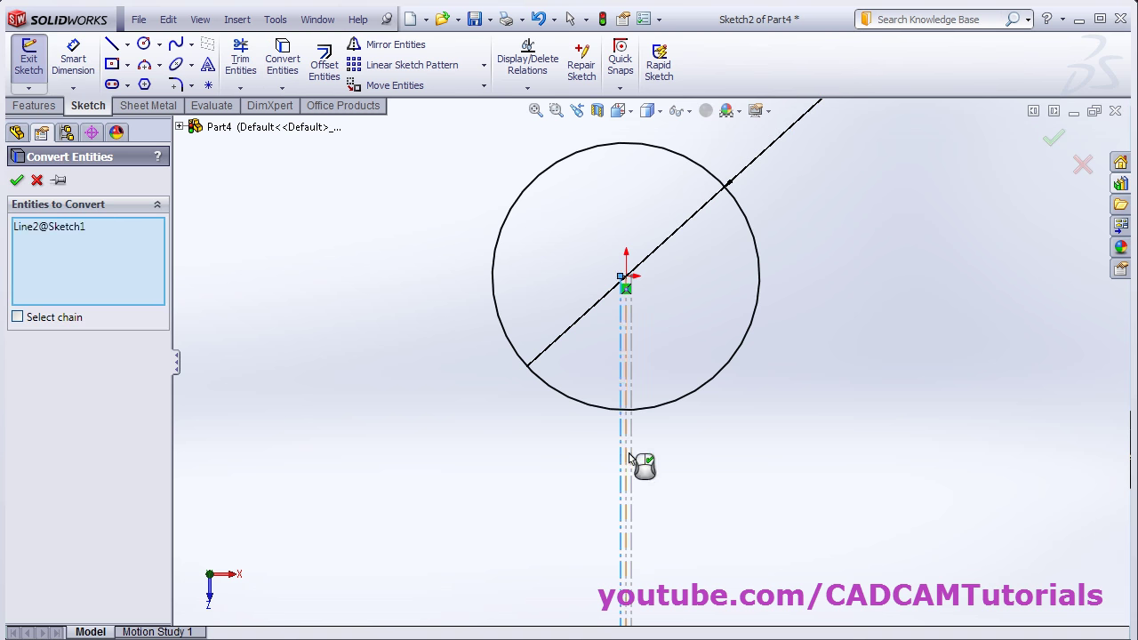
pyautogui.click(631, 461)
pyautogui.click(20, 181)
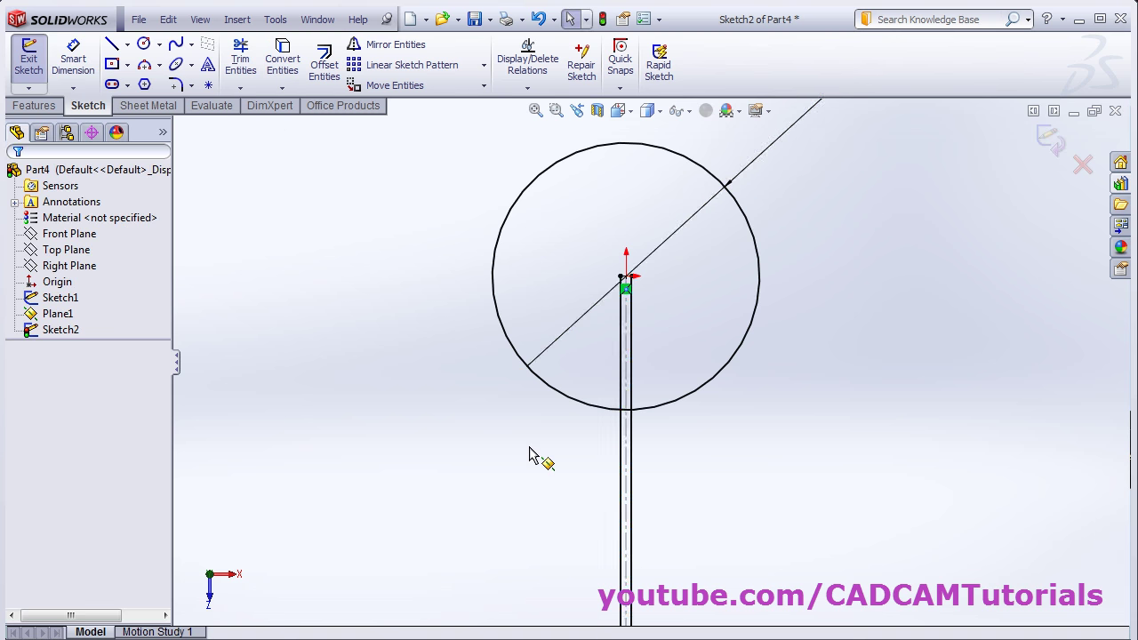
# Step: Convert the two projected vertical lines in the small circle's sketch to construction geometry
pyautogui.scroll(-3, 529, 457)
pyautogui.click(594, 450)
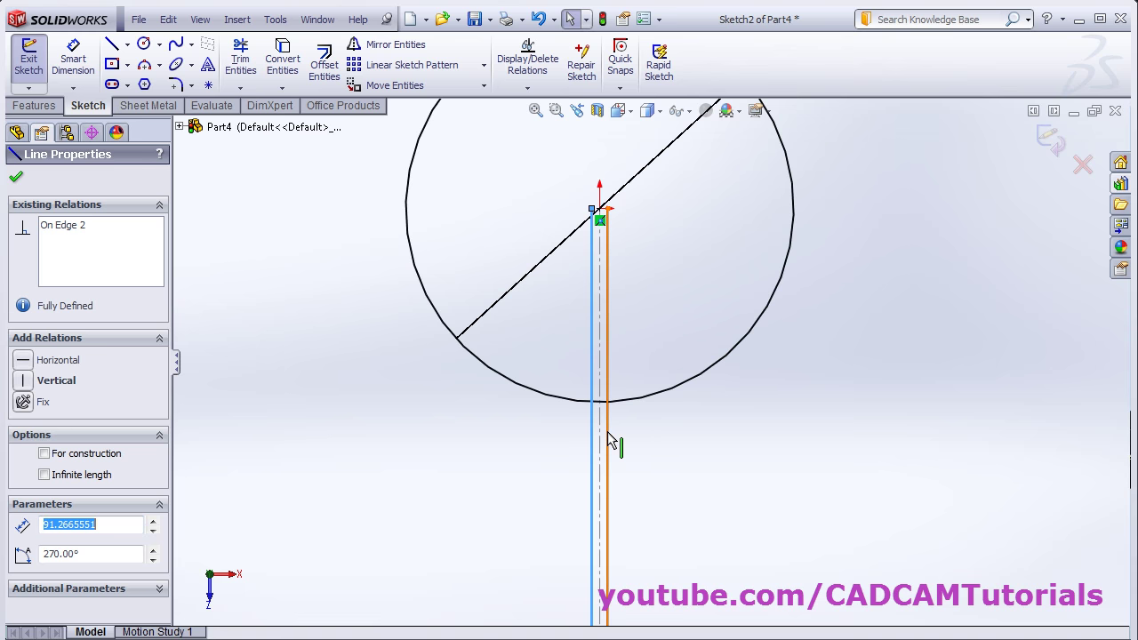
pyautogui.keyDown('ctrl'); pyautogui.click(608, 441); pyautogui.keyUp('ctrl')
pyautogui.scroll(-2, 169, 534)
pyautogui.click(45, 590)
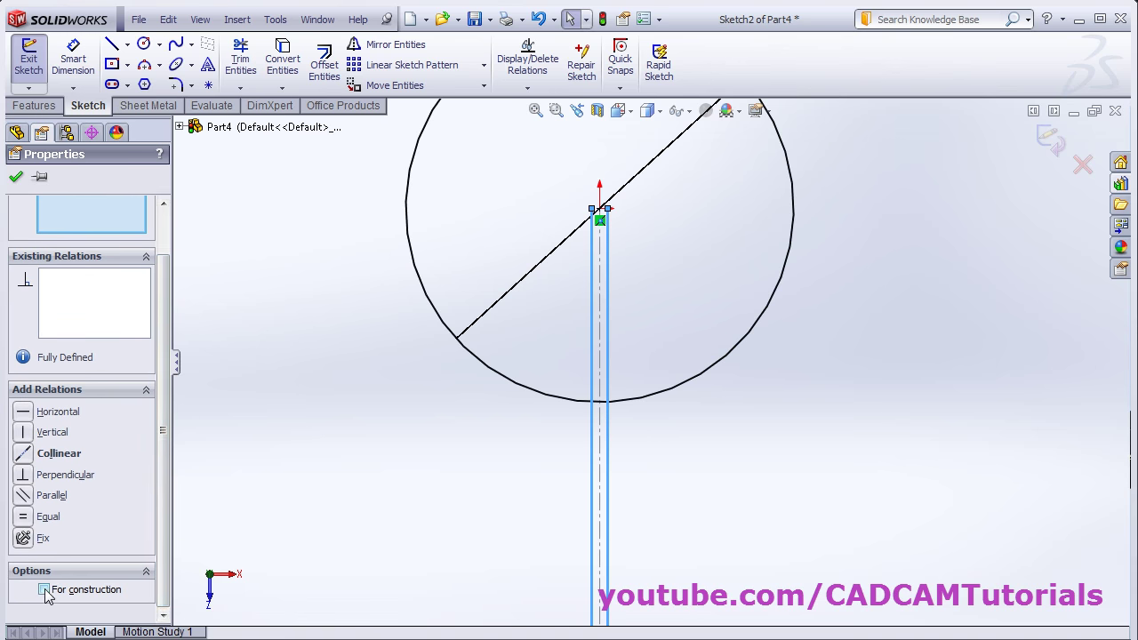
pyautogui.click(17, 178)
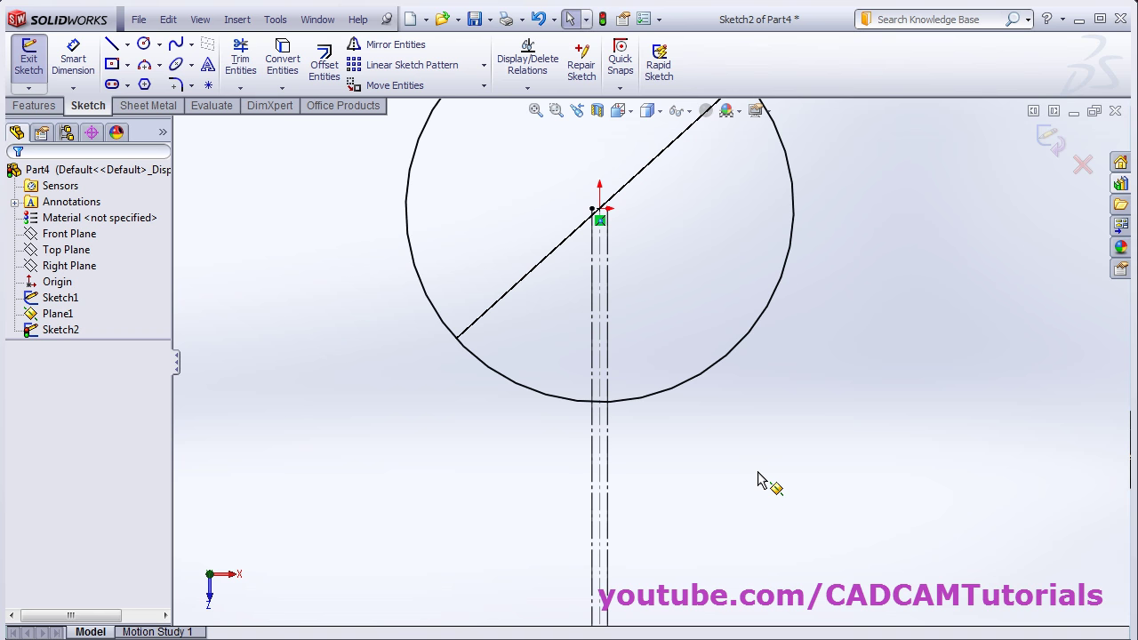
# Step: Trim the short arc of the small circle between the two offset construction lines and exit the sketch
pyautogui.click(241, 64)
pyautogui.scroll(-2, 628, 394)
pyautogui.click(594, 382)
pyautogui.scroll(2, 738, 440)
pyautogui.click(1068, 152)
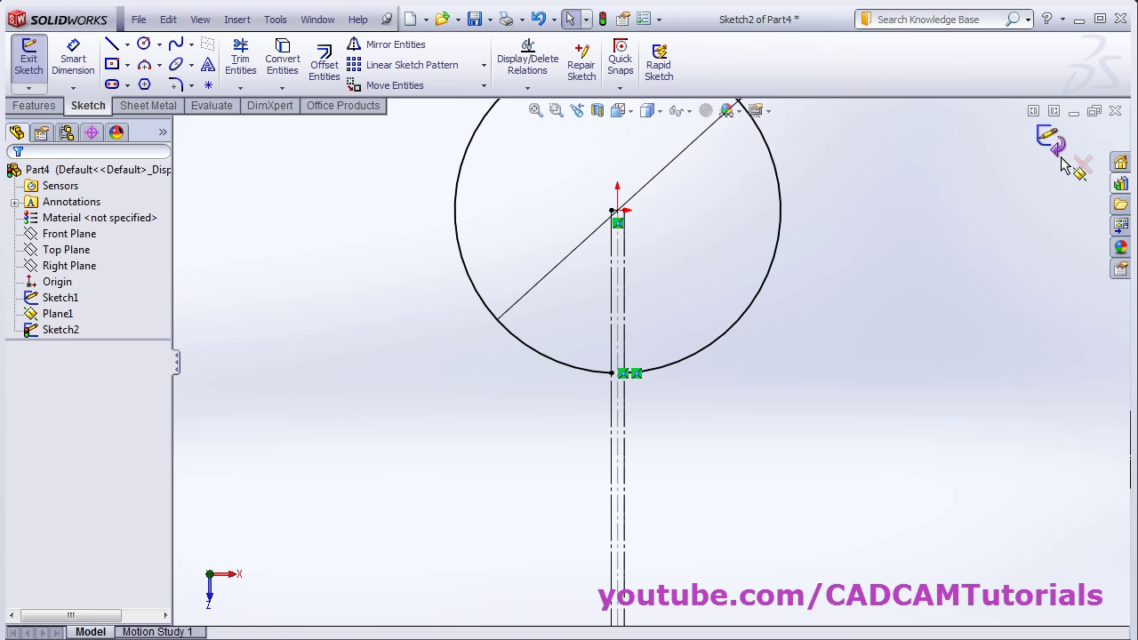
pyautogui.click(1050, 139)
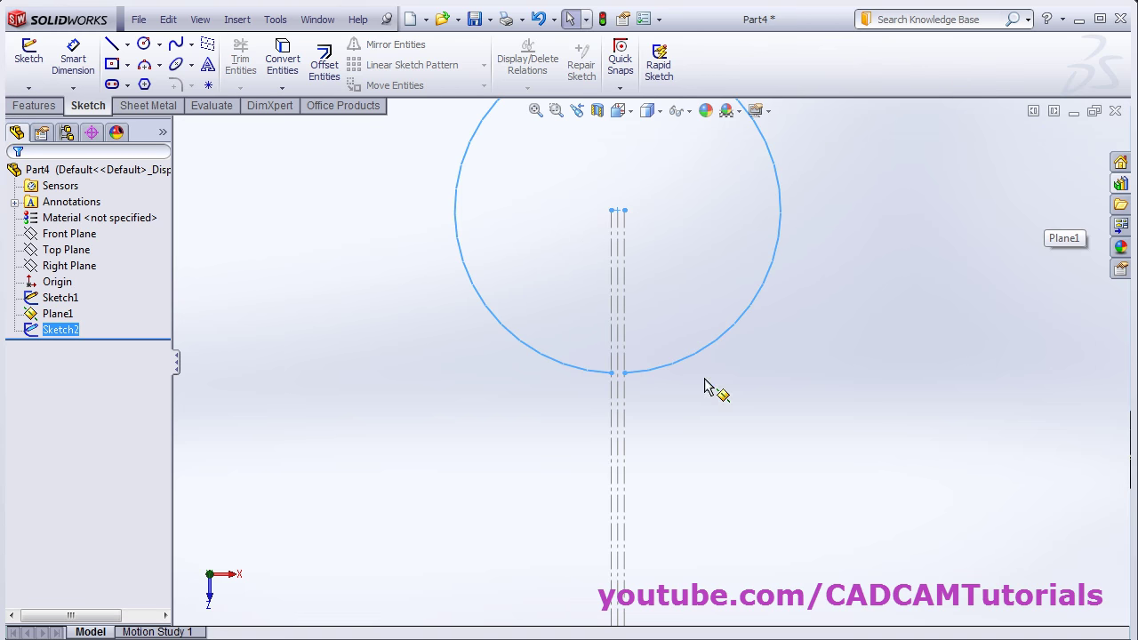
# Step: Hide the offset reference plane that carries the small circle
pyautogui.moveTo(539, 120)
pyautogui.mouseDown(button='middle')
pyautogui.moveTo(628, 432)
pyautogui.moveTo(635, 371)
pyautogui.moveTo(602, 287)
pyautogui.moveTo(546, 287)
pyautogui.mouseUp(button='middle')
pyautogui.click(490, 279)
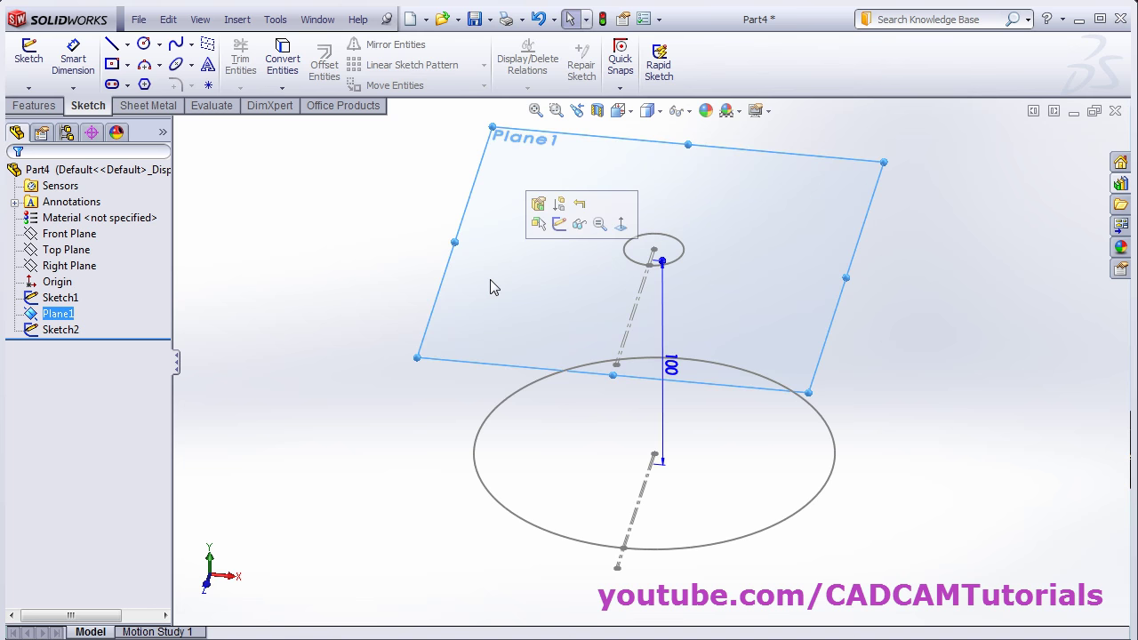
pyautogui.click(579, 223)
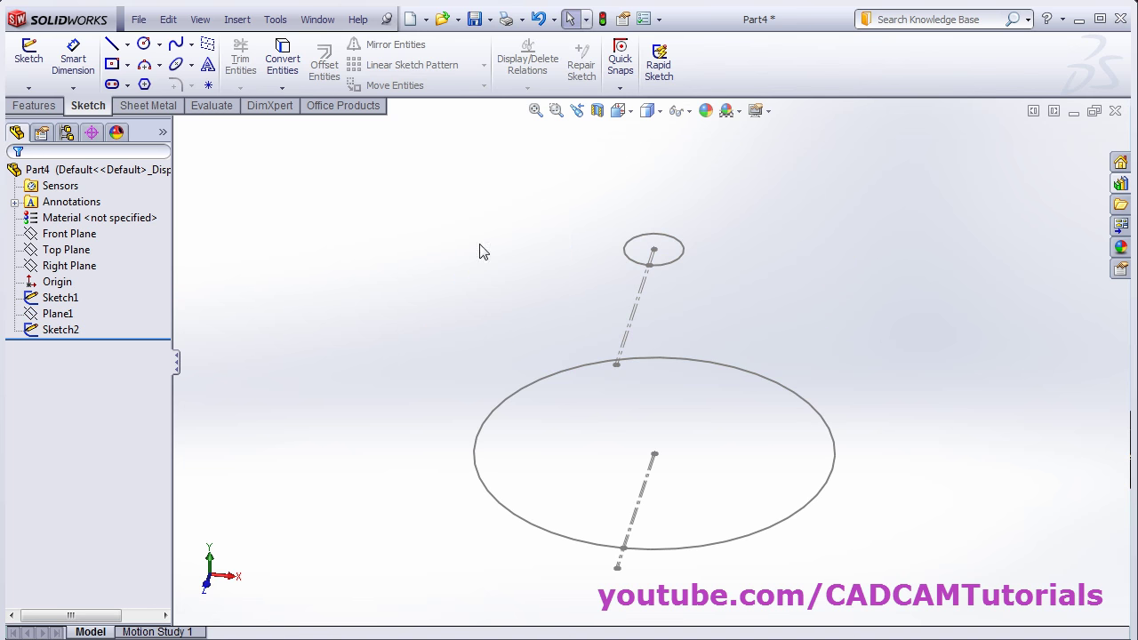
# Step: Create a 1 mm thick lofted bend from the large open circle to the small one with 2 bend lines, and flatten the cone
pyautogui.click(149, 106)
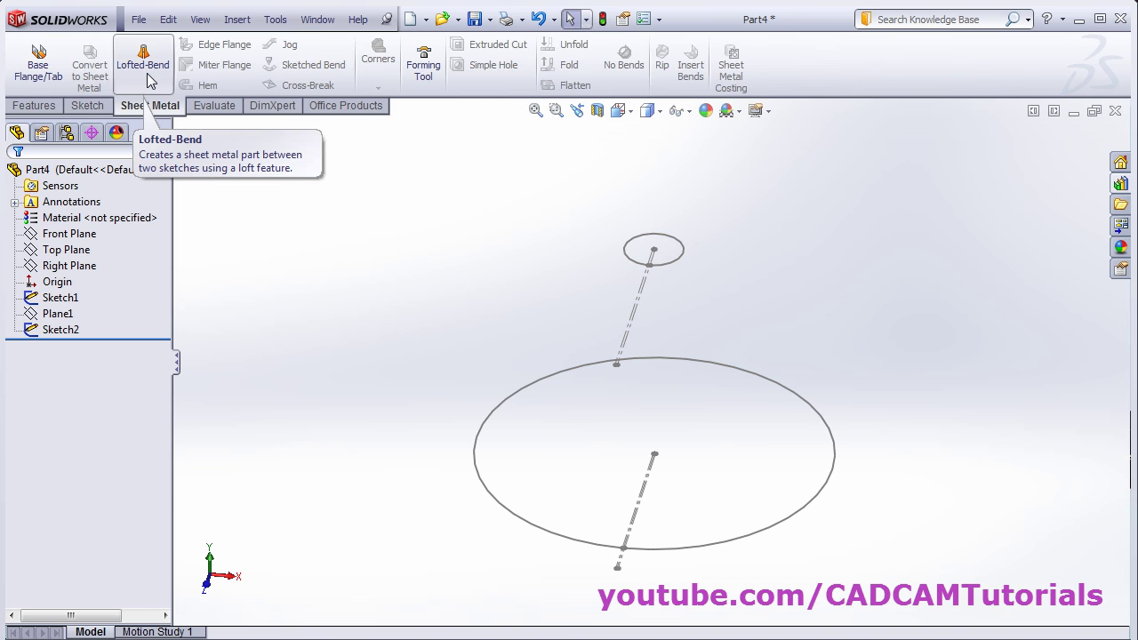
pyautogui.click(148, 75)
pyautogui.moveTo(662, 471); pyautogui.dragTo(675, 502, button='middle')
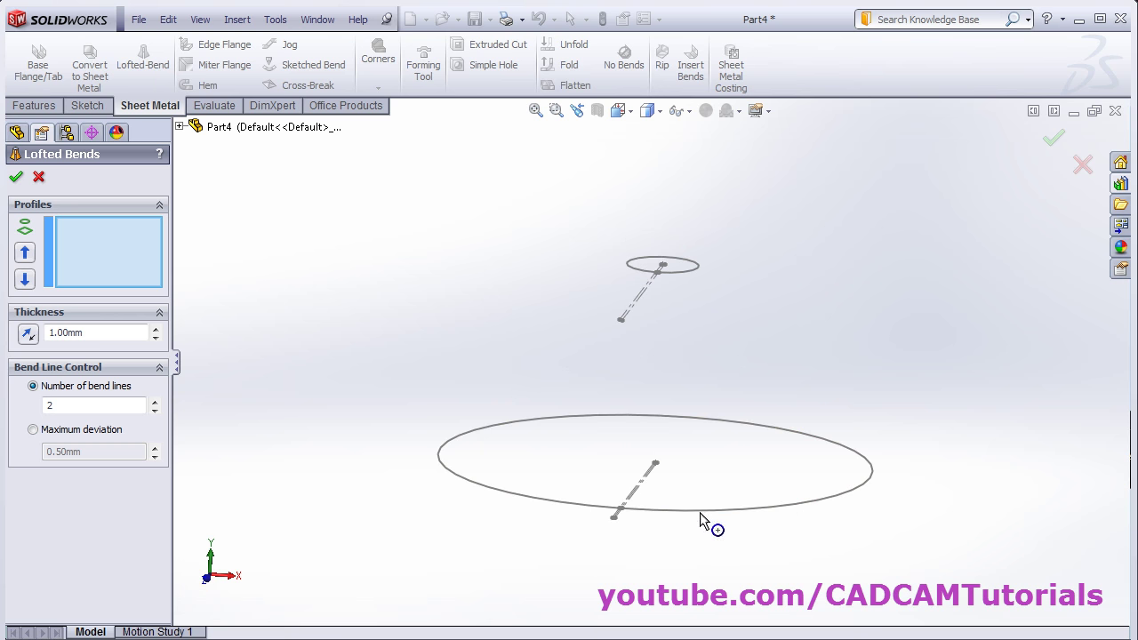
pyautogui.click(699, 512)
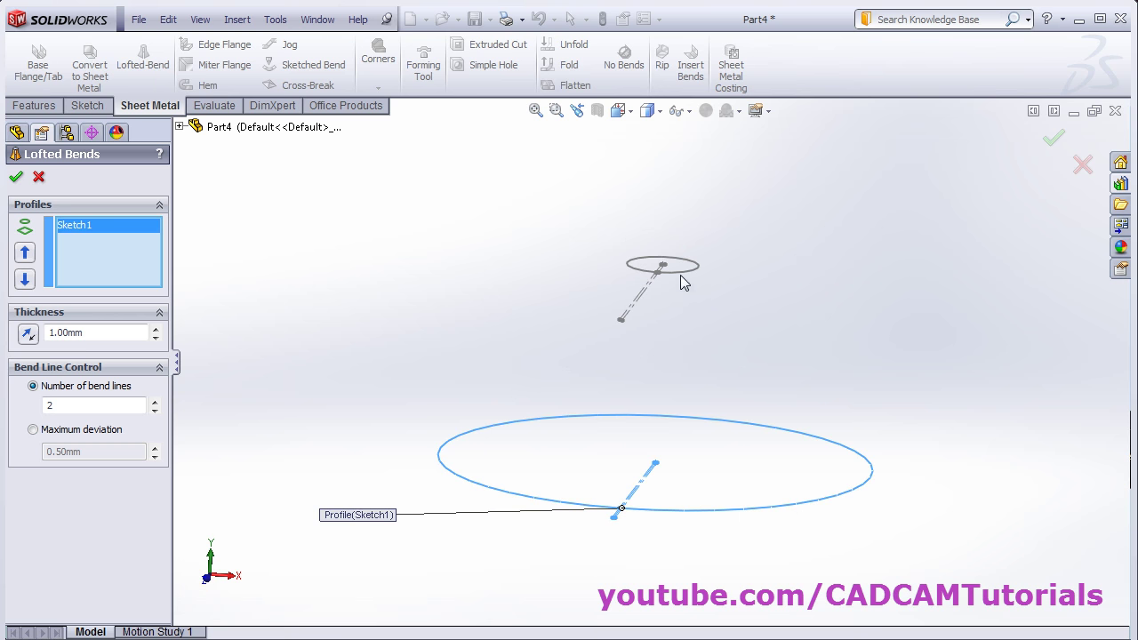
pyautogui.click(681, 278)
pyautogui.moveTo(745, 450); pyautogui.dragTo(746, 498, button='middle')
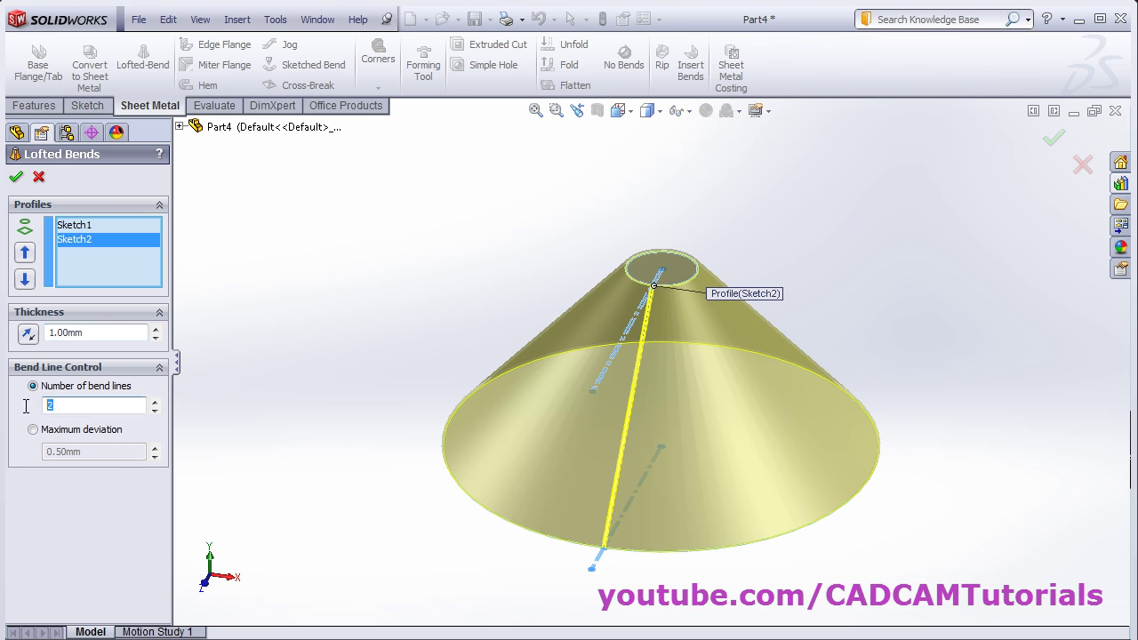
pyautogui.click(17, 178)
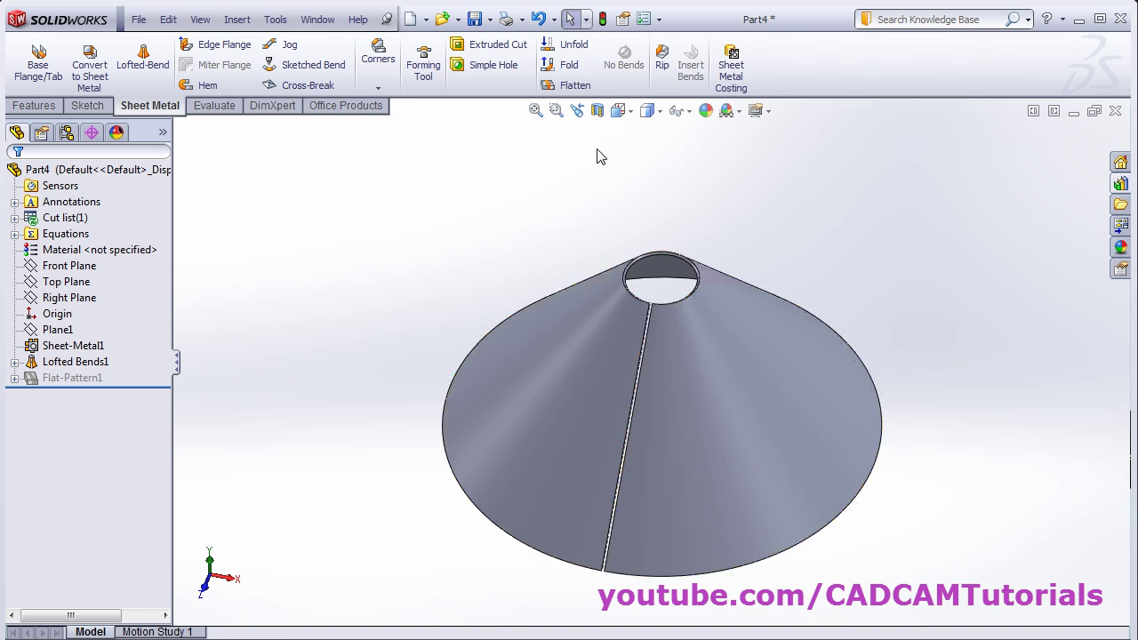
pyautogui.click(570, 86)
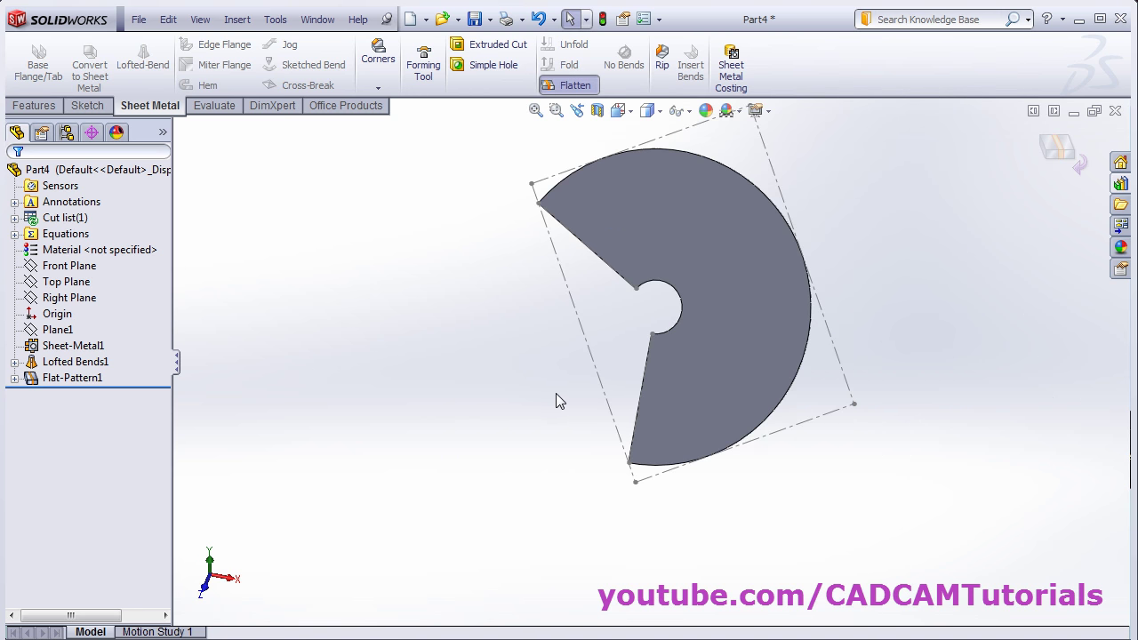